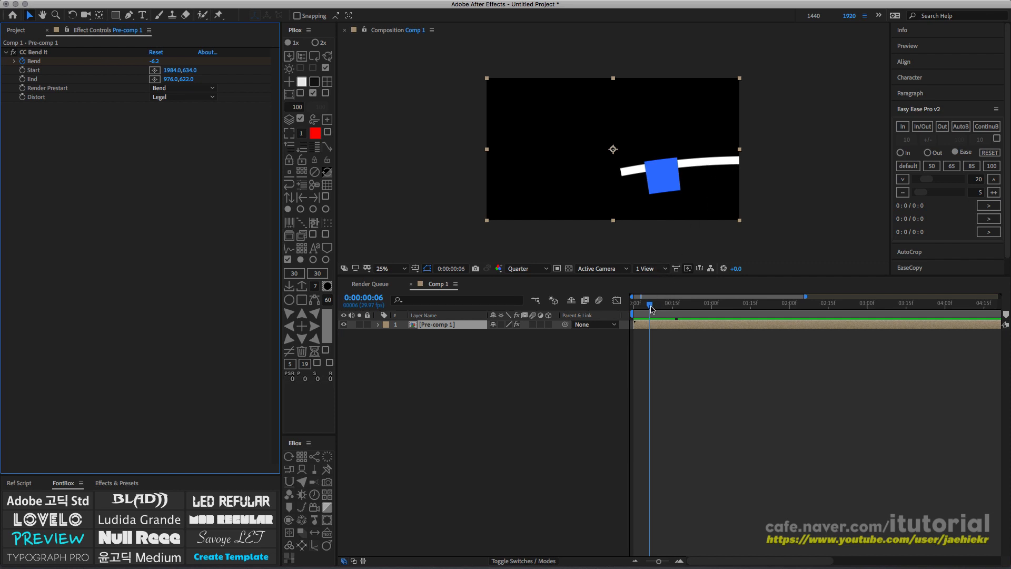
- Copy the CC Bend It effect from the Pre-comp 1 layer and paste it onto Shape Layer 1 inside Pre-comp 1
left_click_drag(651, 309, 654, 309)
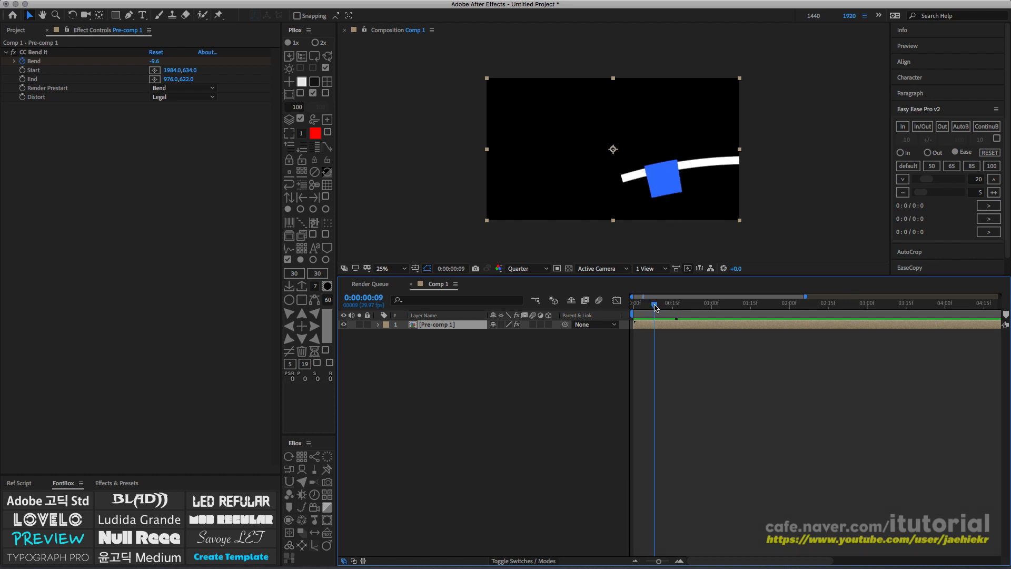
left_click_drag(656, 308, 659, 309)
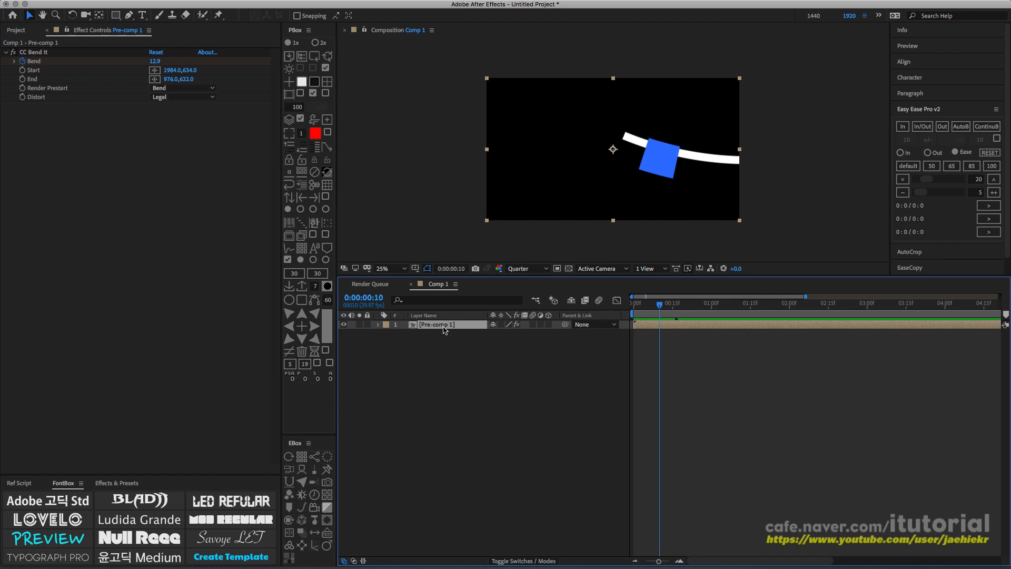
left_click(31, 52)
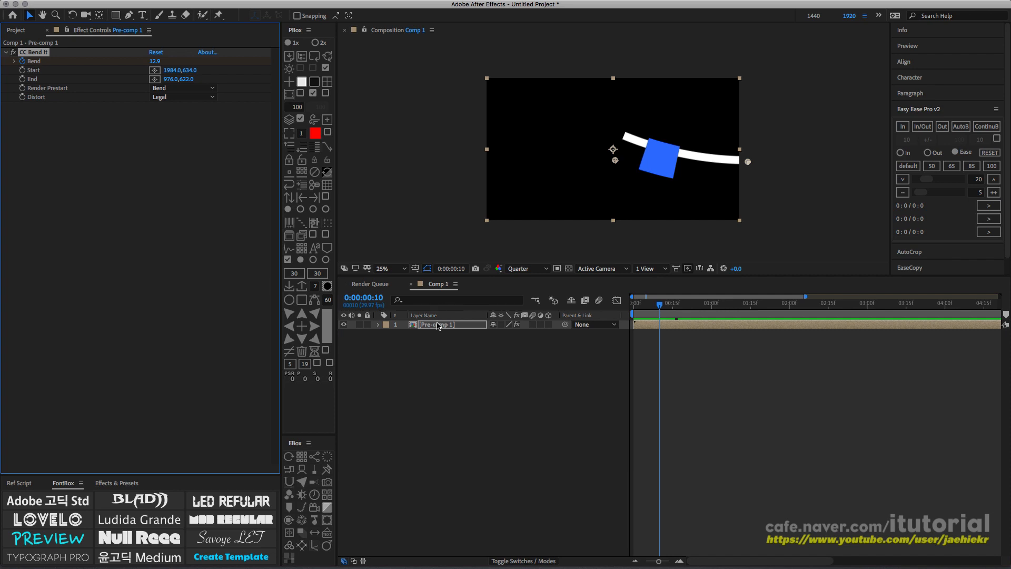
double_click(437, 325)
left_click(439, 325)
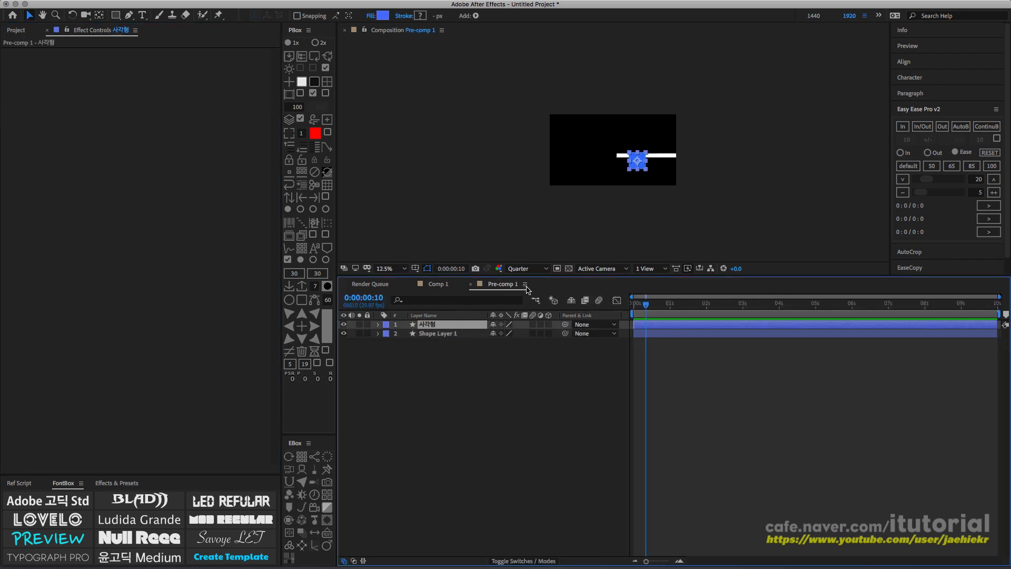
left_click(452, 333)
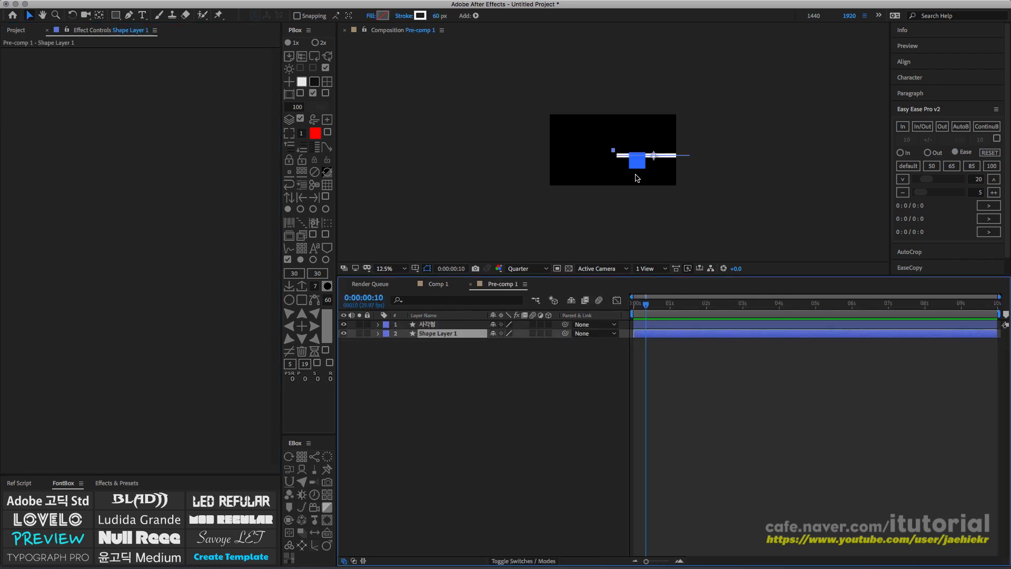
key("period")
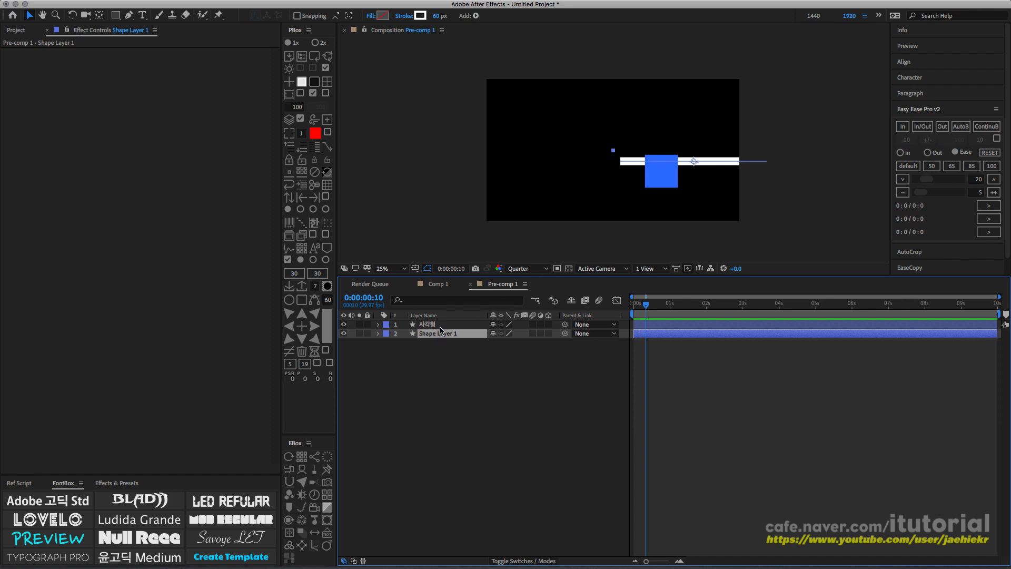
key("super+v")
left_click_drag(645, 305, 658, 305)
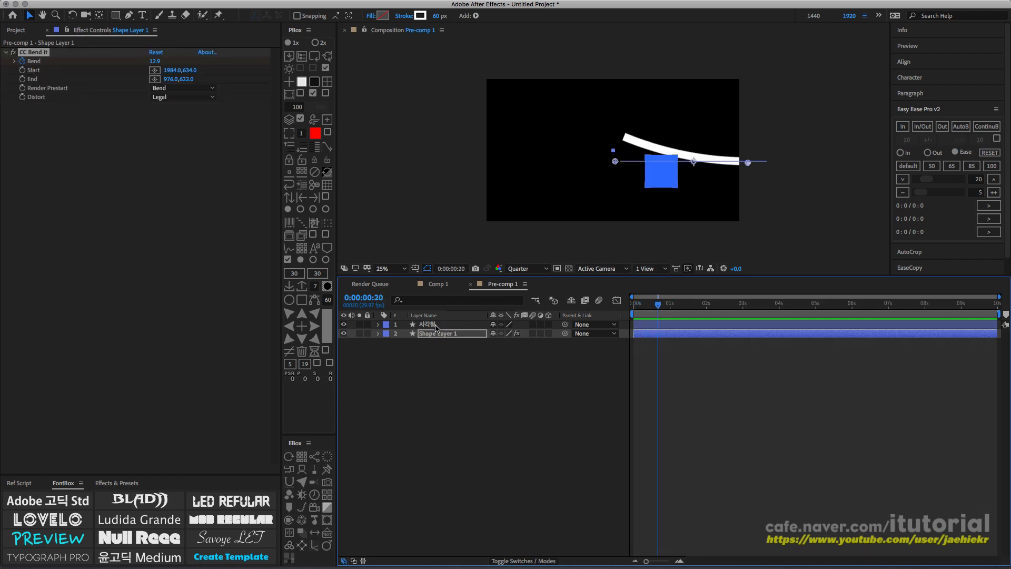
left_click(438, 325)
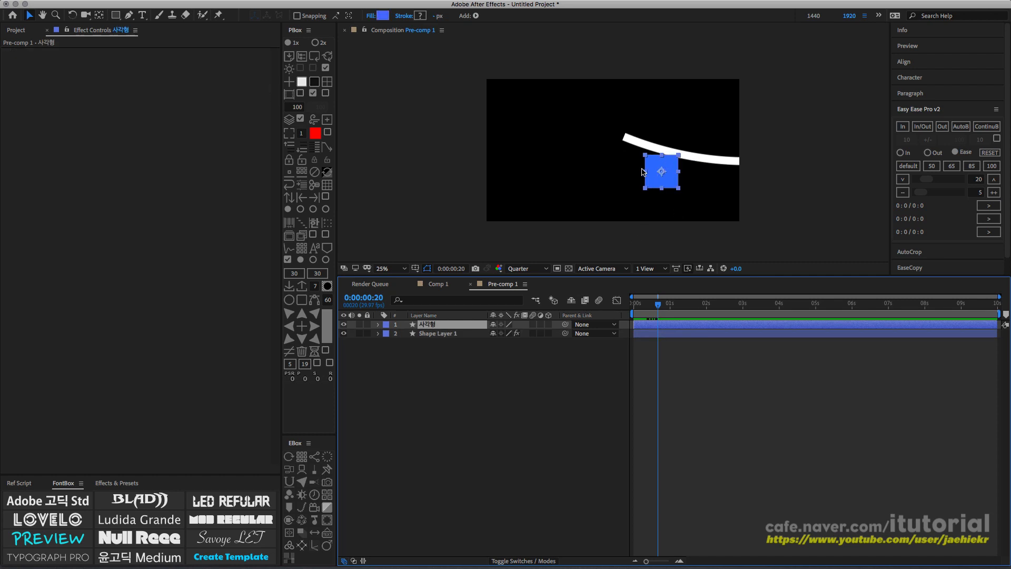
left_click(443, 333)
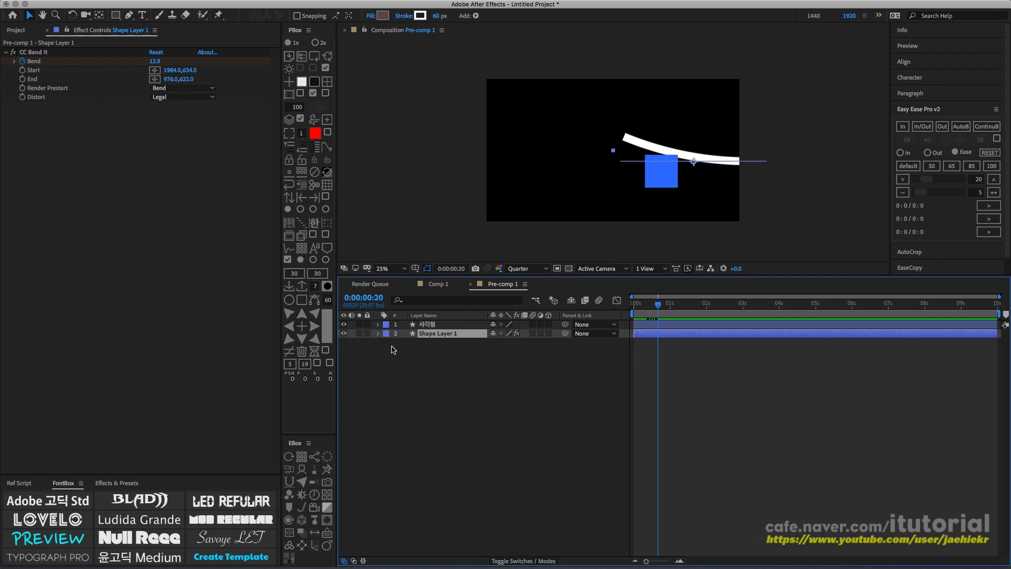
- Create a new composition named Comp 2 with the HDV/HDTV 720 29.97 preset, 1280 x 720 px
left_click(439, 284)
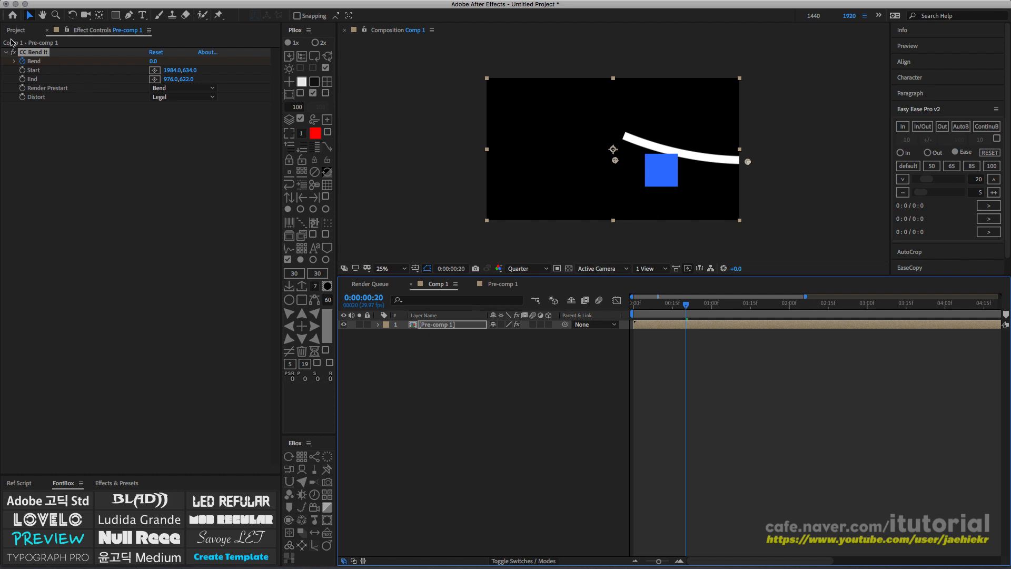
left_click(18, 30)
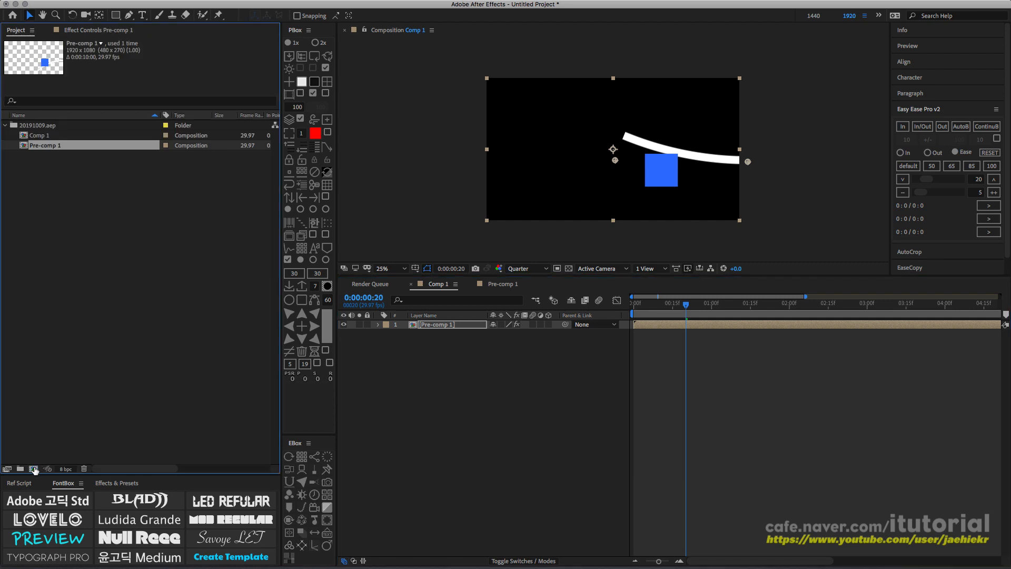
left_click(33, 468)
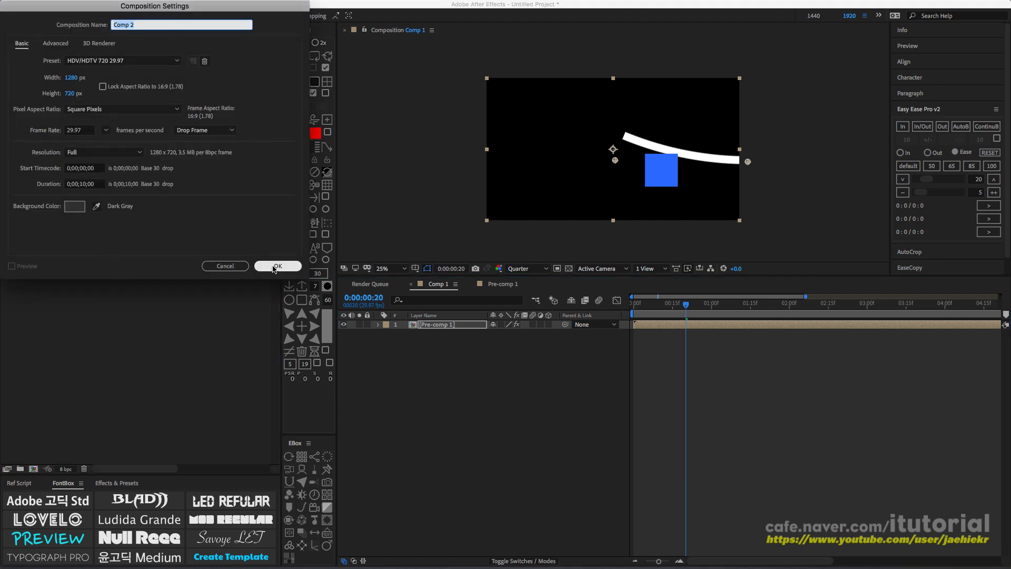
left_click(269, 267)
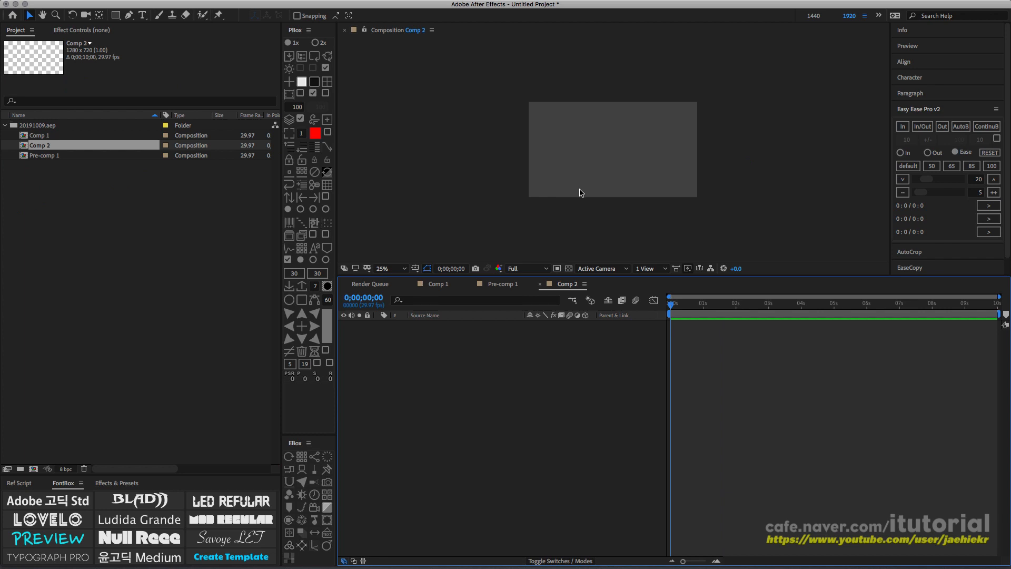
key("period")
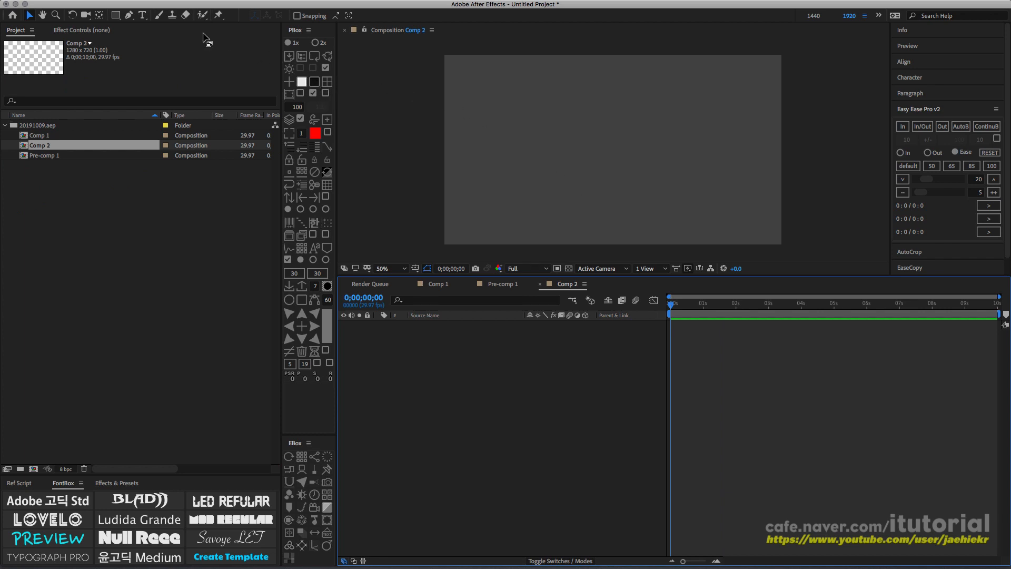
- Draw a nearly horizontal line in Comp 2 with the Pen tool and try converting its left vertex with the Convert Vertex Tool
left_click(130, 16)
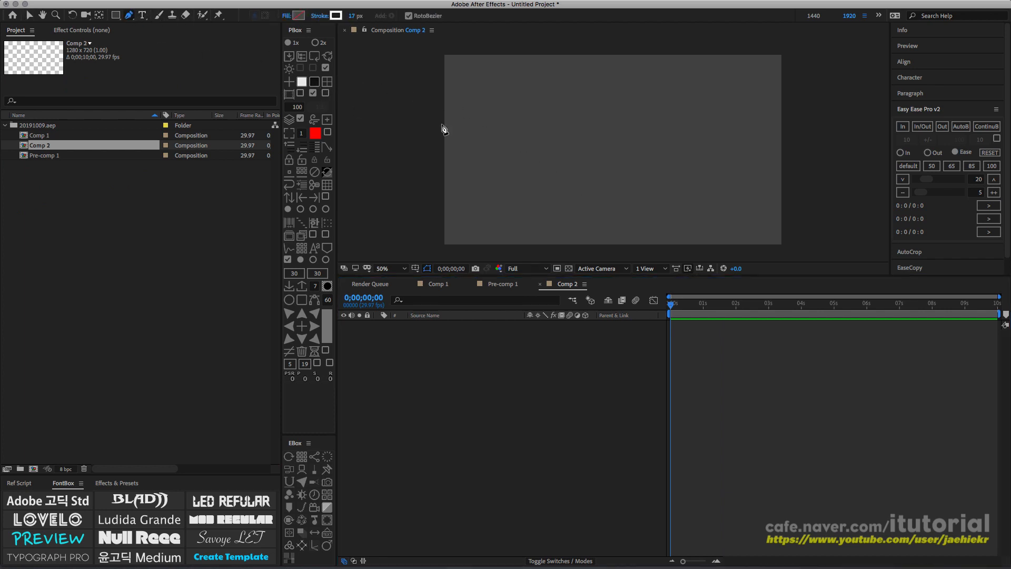
left_click(588, 151)
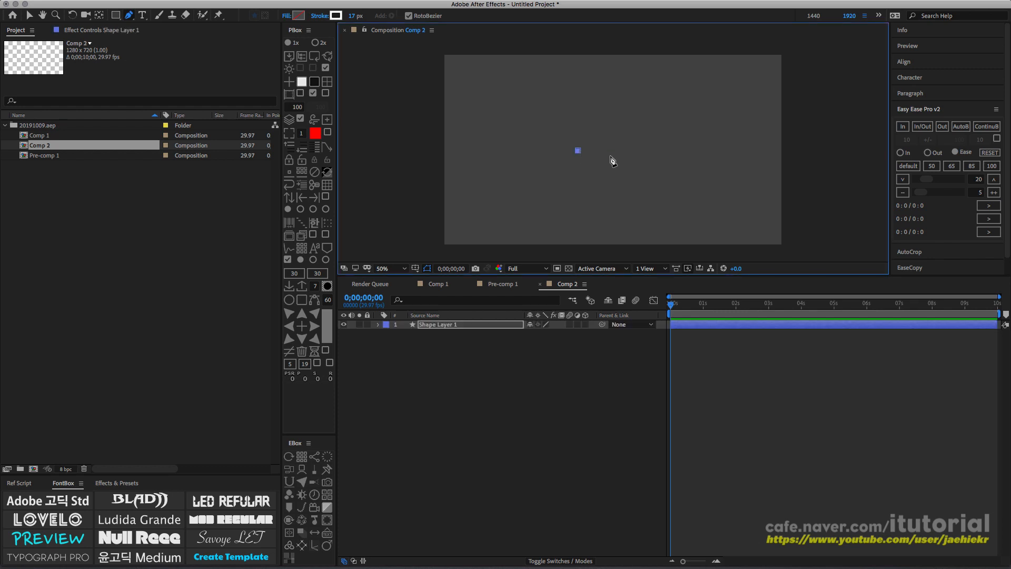
left_click(777, 148)
left_click(590, 151)
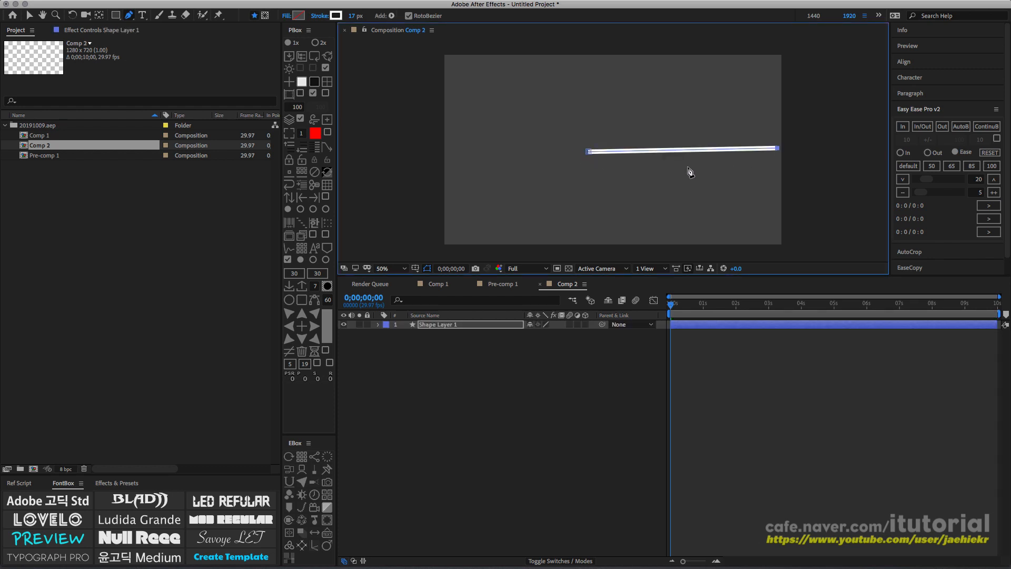
left_click(131, 17)
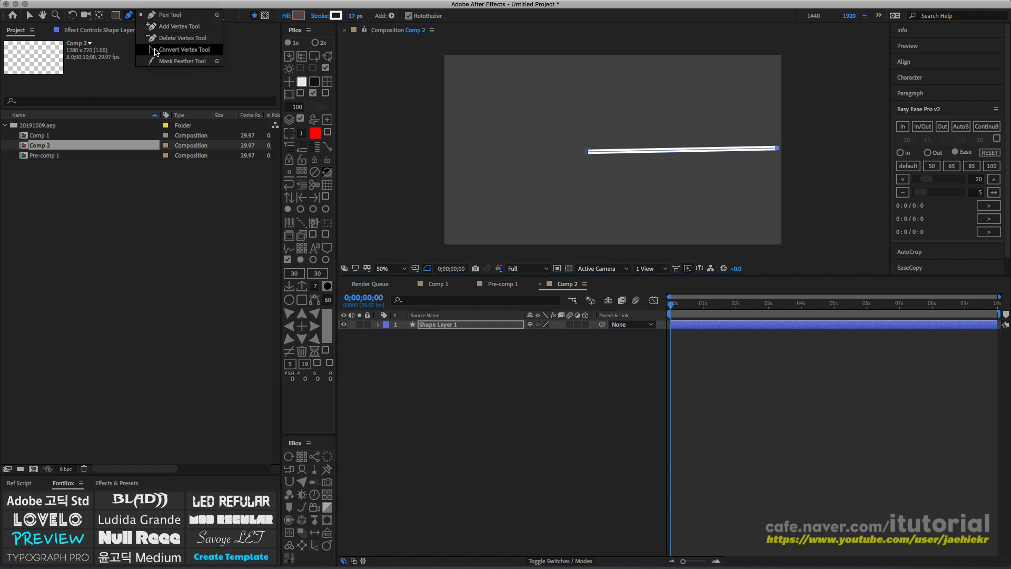
left_click(184, 50)
left_click(589, 152)
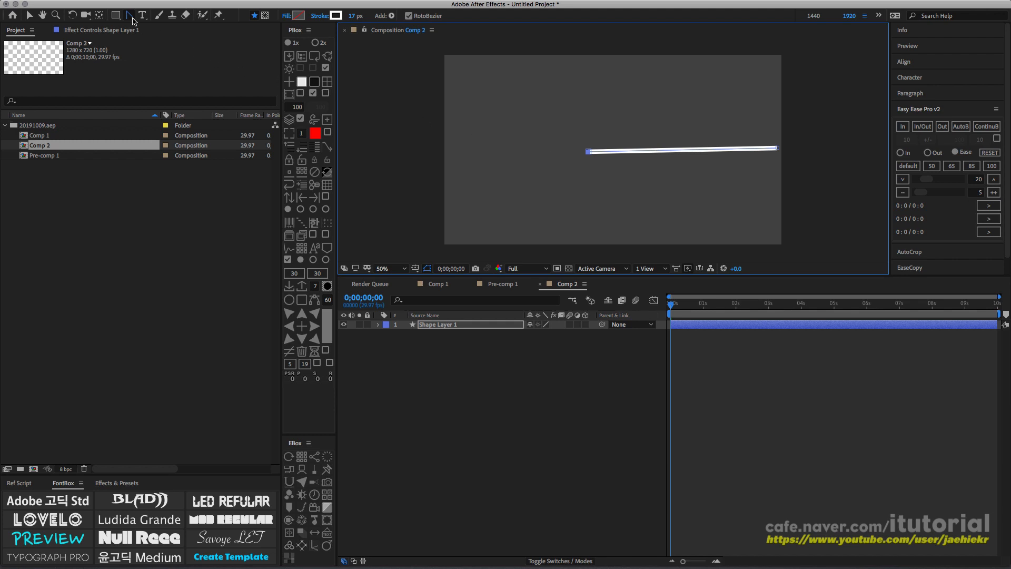
- Turn off RotoBezier and delete the line's shape layer from Comp 2
left_click(410, 17)
left_click(409, 17)
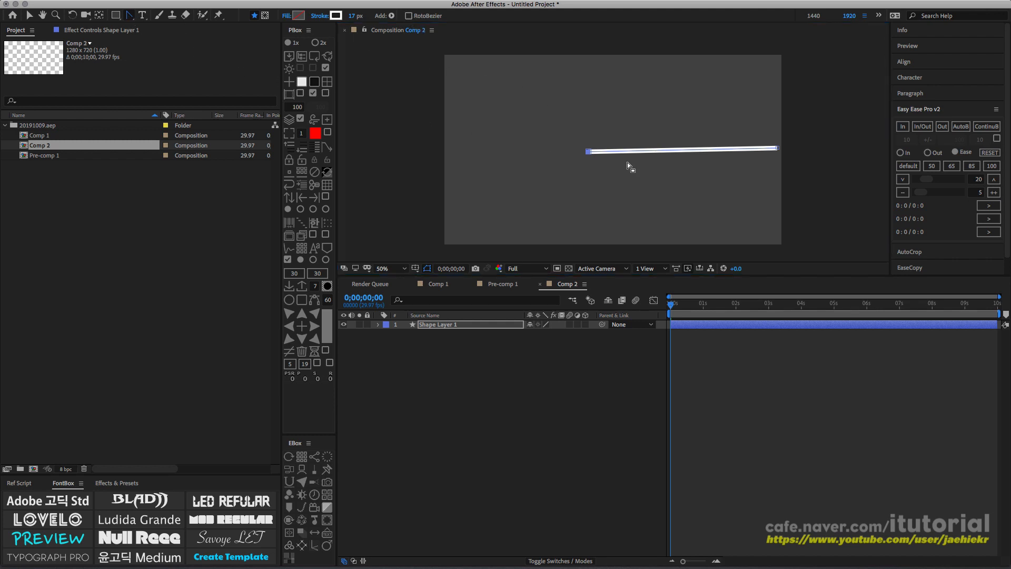
left_click(441, 326)
key("Delete")
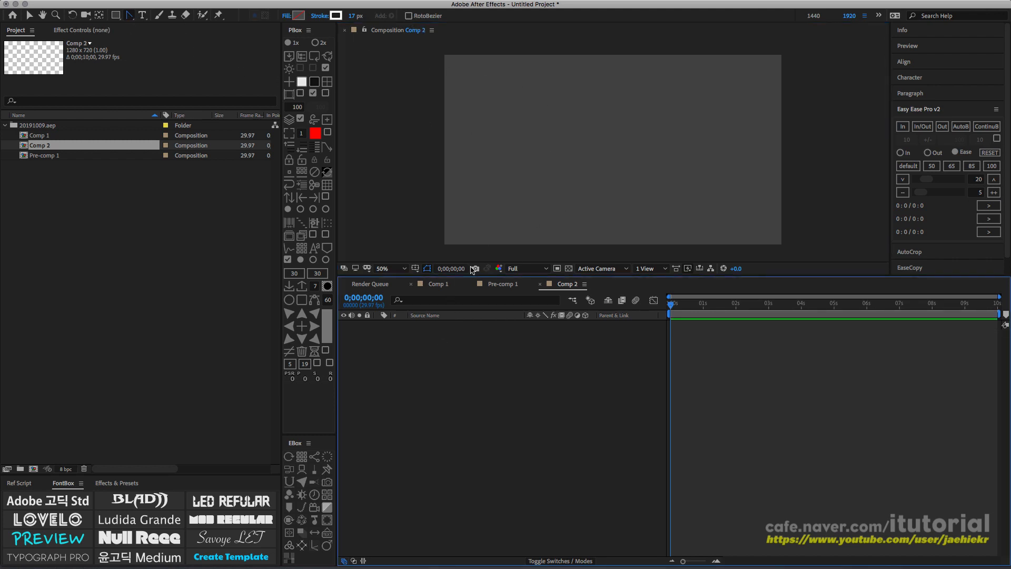
- Draw a nearly horizontal 17 px white line with the Pen tool and convert its left vertex into a curve point
left_click(130, 18)
left_click(153, 15)
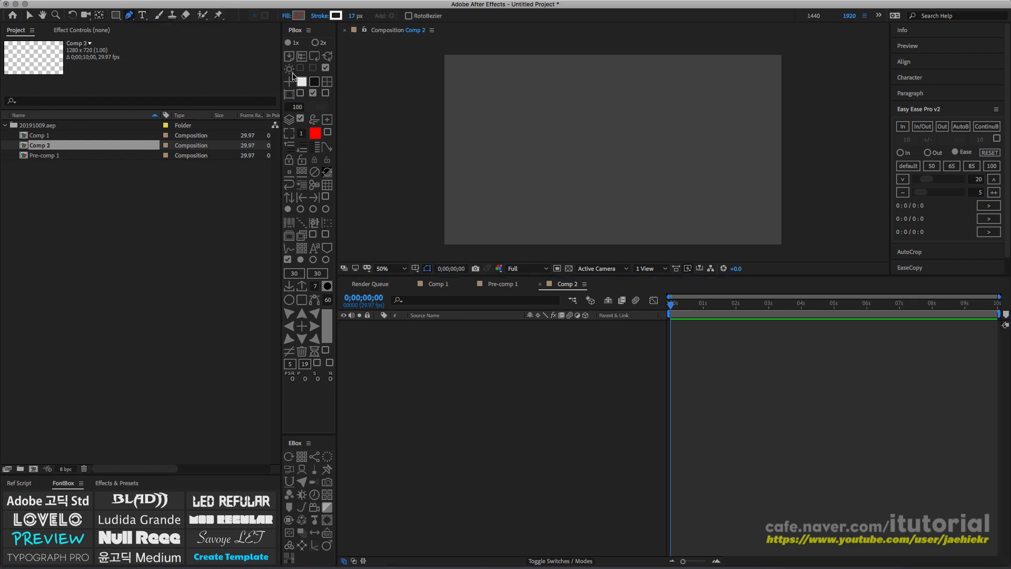
left_click(565, 153)
left_click(761, 147)
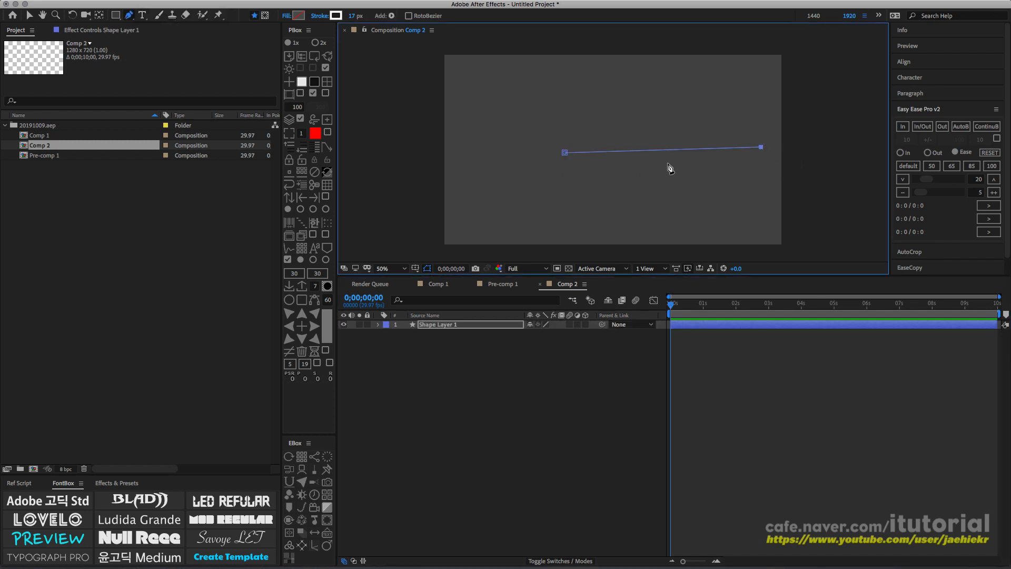
left_click(129, 14)
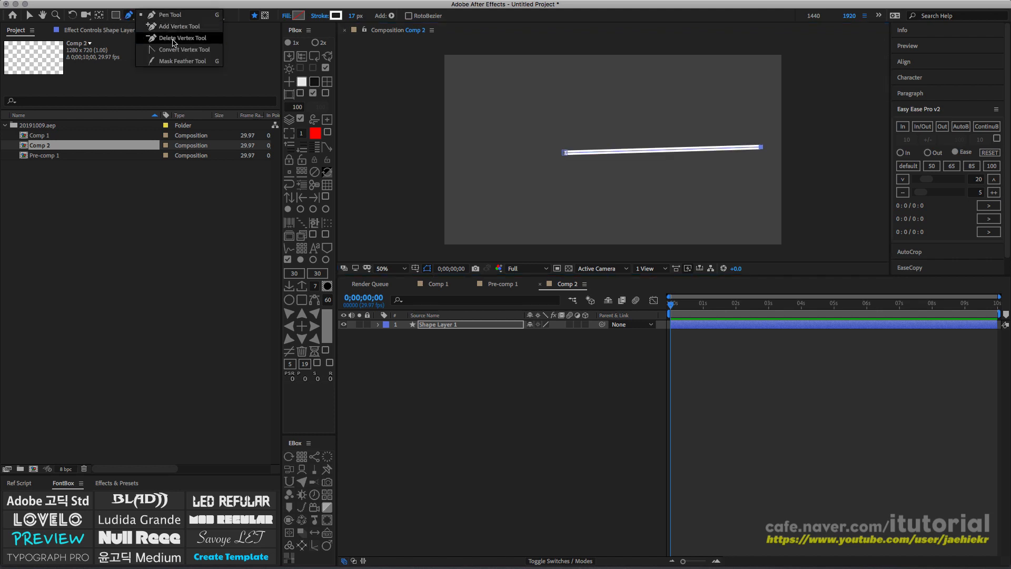
left_click(190, 48)
mouse_move(566, 153)
left_mouse_down()
mouse_move(542, 169)
mouse_move(553, 158)
left_mouse_up()
- Expand Shape Layer 1 down to Path 1 and enable keyframing for its Path at 0;00;00;00
left_click(396, 326)
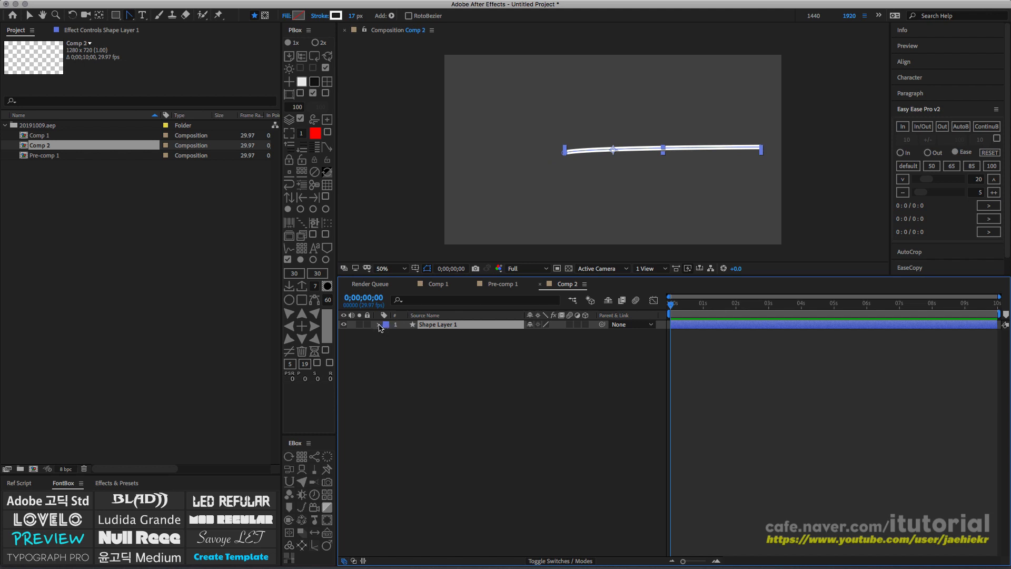
left_click(379, 325)
left_click(388, 335)
left_click(397, 343)
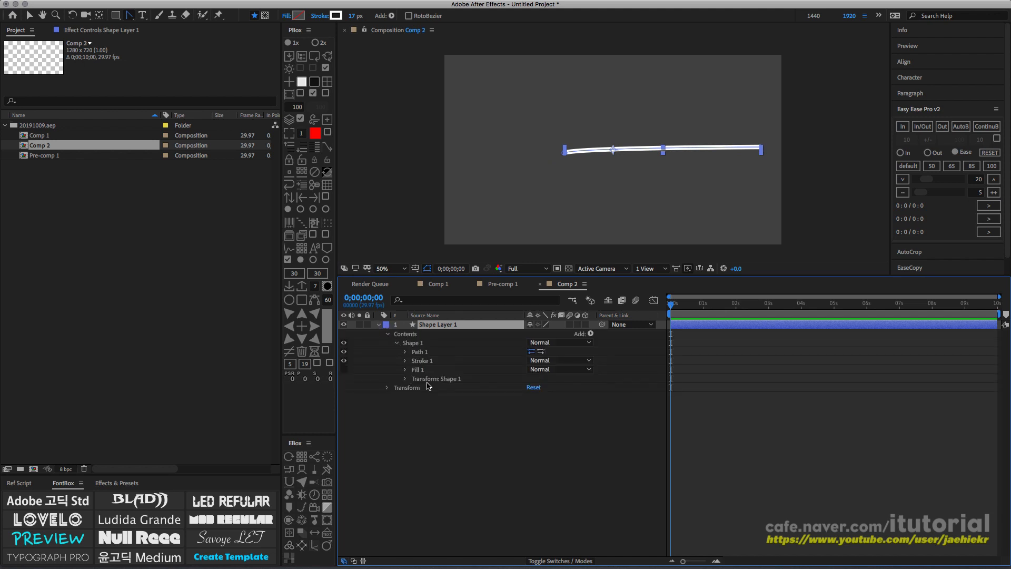
left_click(410, 352)
left_click(406, 352)
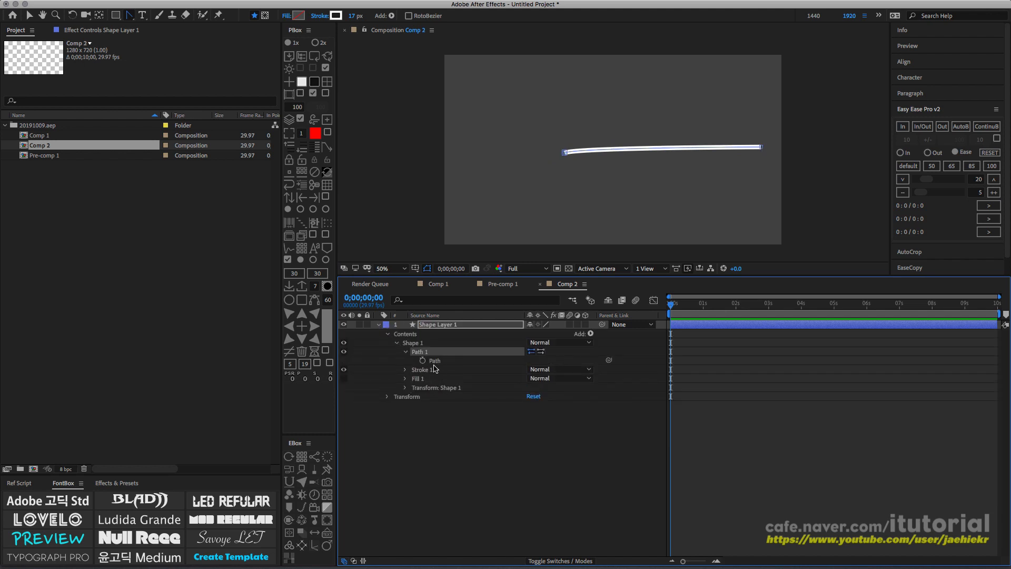
left_click(423, 360)
- At 0;00;00;16, bend the line upward by pulling out the left vertex's curve handle to the upper right
left_click(688, 305)
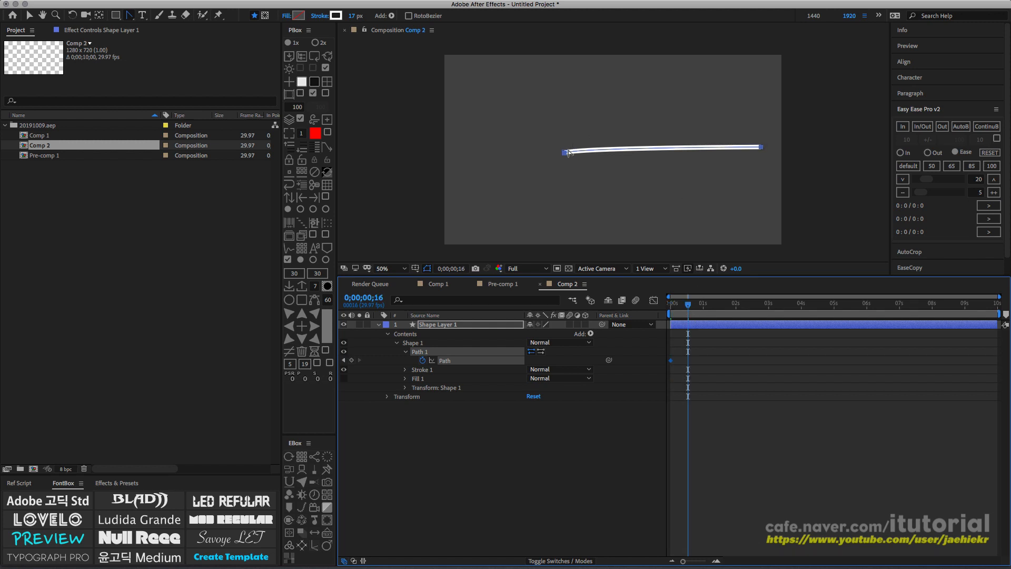
left_click(565, 152)
left_click_drag(565, 154, 631, 107)
- Back at 0;00;00;00, bend the line downward by pulling the left vertex's curve handle to the lower right
left_click(688, 305)
left_click_drag(688, 304, 656, 302)
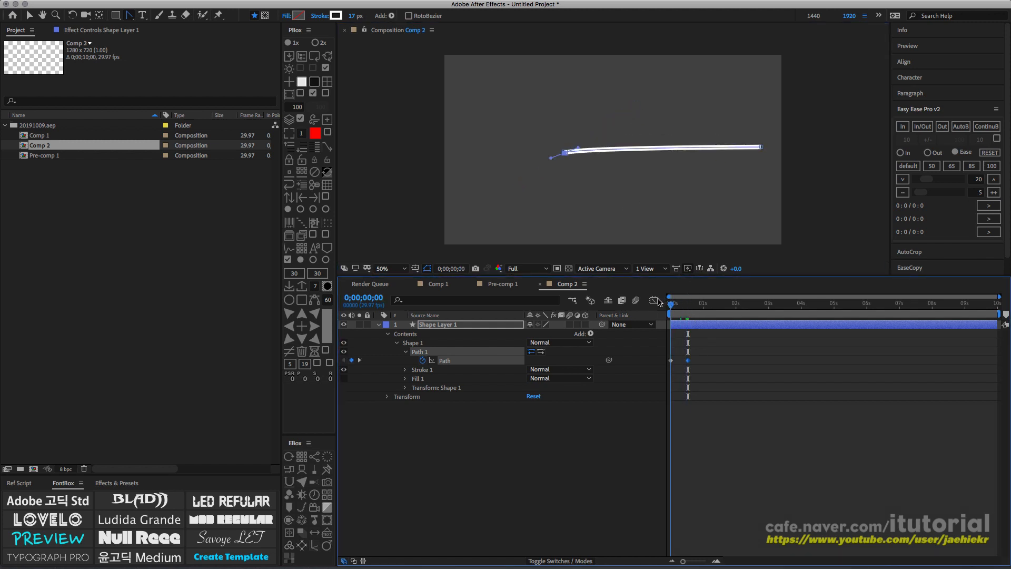
left_click(569, 159)
left_click_drag(581, 168, 627, 199)
- Scrub through the line's path animation in Comp 2 and compare it with the CC Bend It animation in Pre-comp 1
left_click(700, 299)
left_click_drag(700, 299, 678, 300)
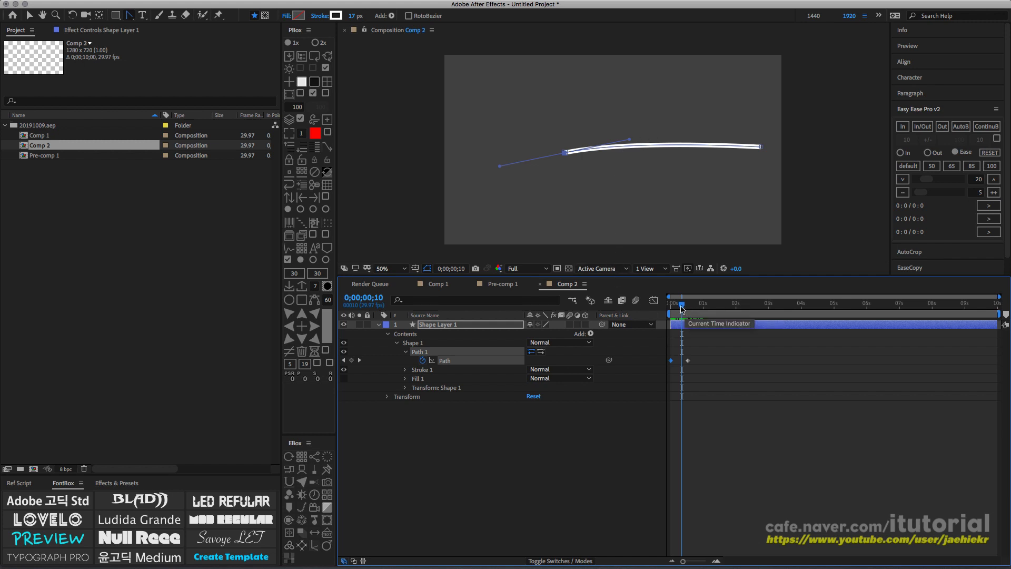
left_click_drag(682, 305, 683, 307)
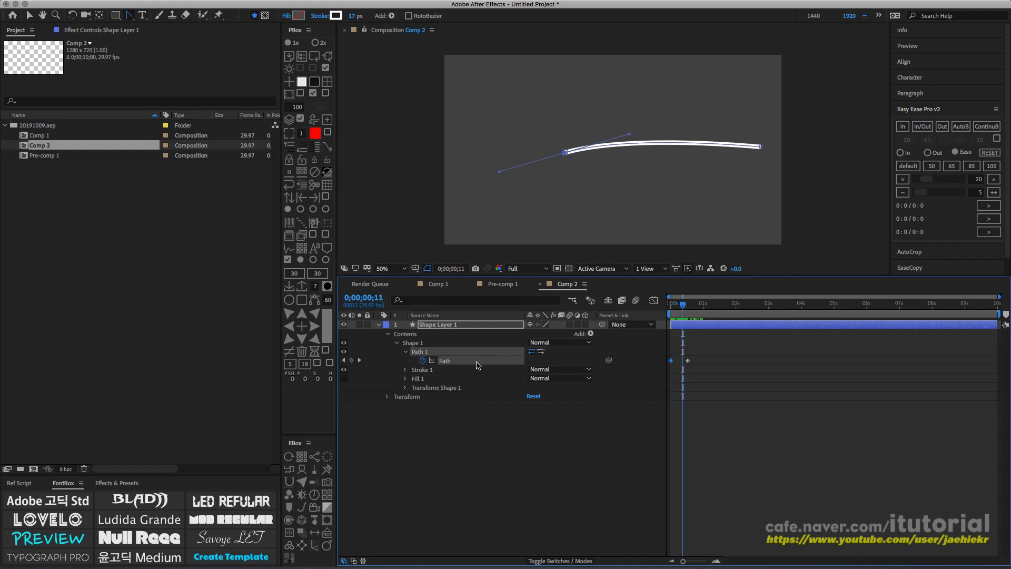
left_click(448, 362)
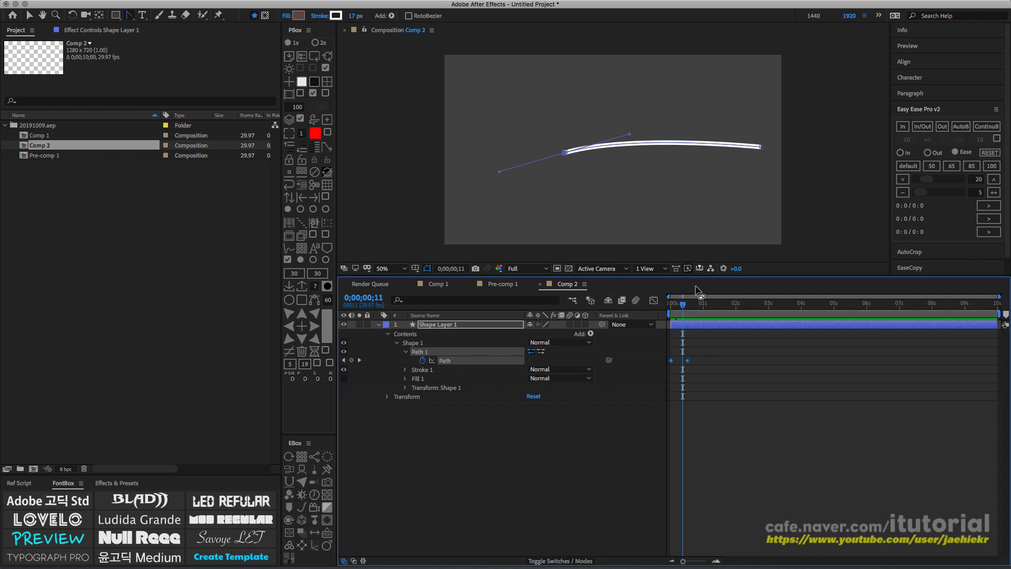
left_click_drag(682, 306, 678, 307)
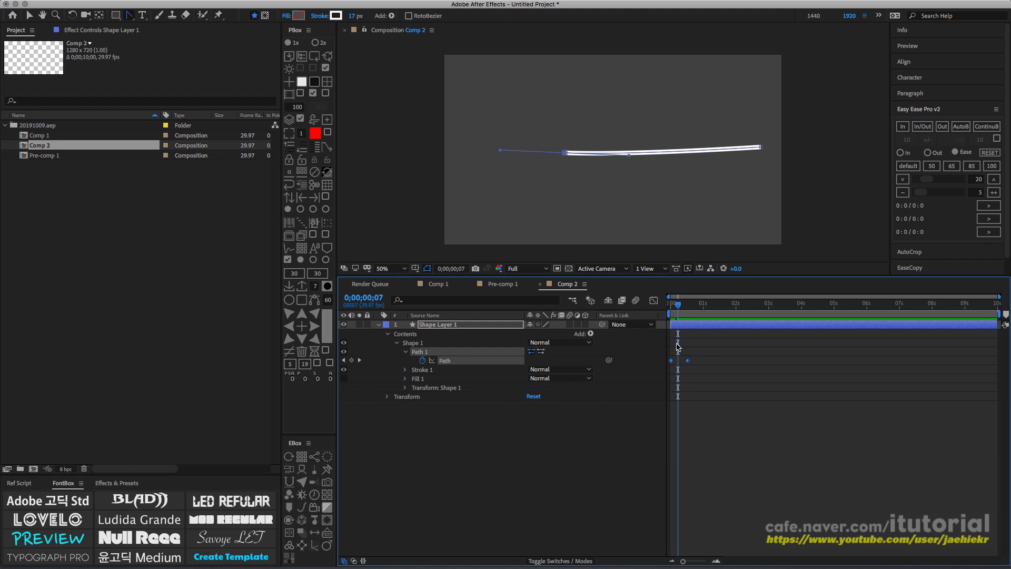
left_click(496, 285)
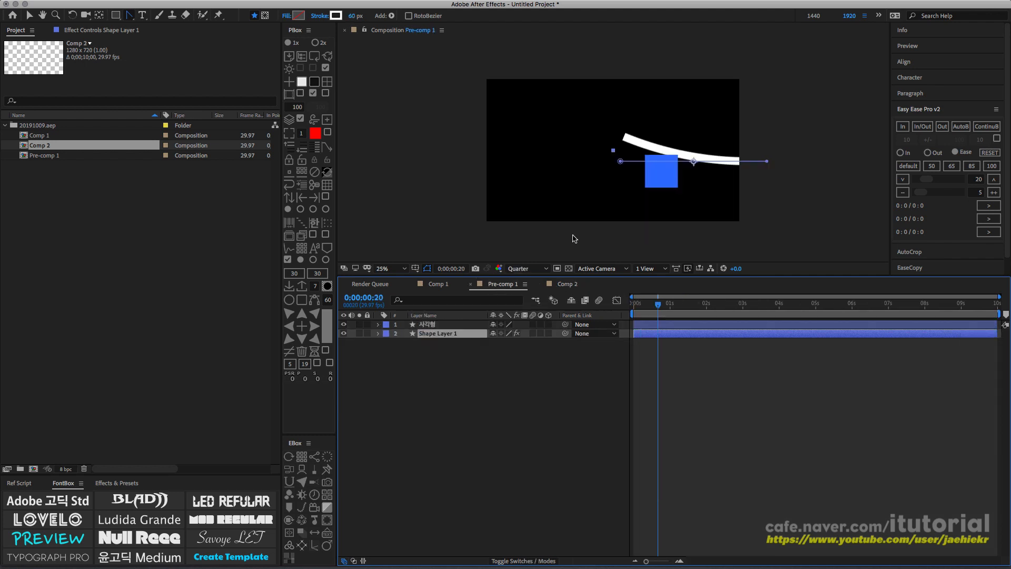
mouse_move(654, 307)
left_mouse_down()
mouse_move(663, 307)
mouse_move(651, 313)
left_mouse_up()
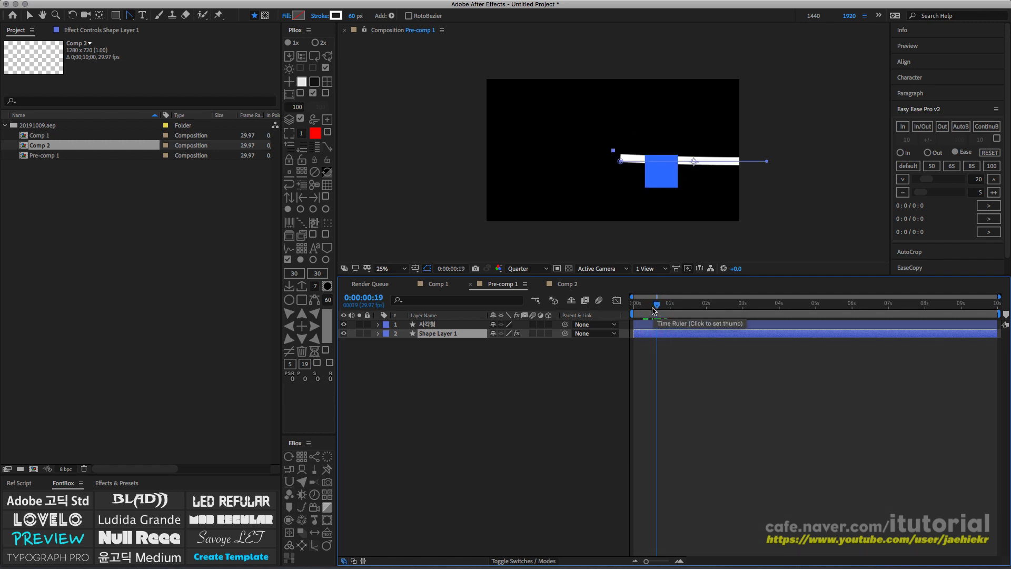
- Delete Shape Layer 1 from Comp 2
left_click(572, 286)
left_click(441, 325)
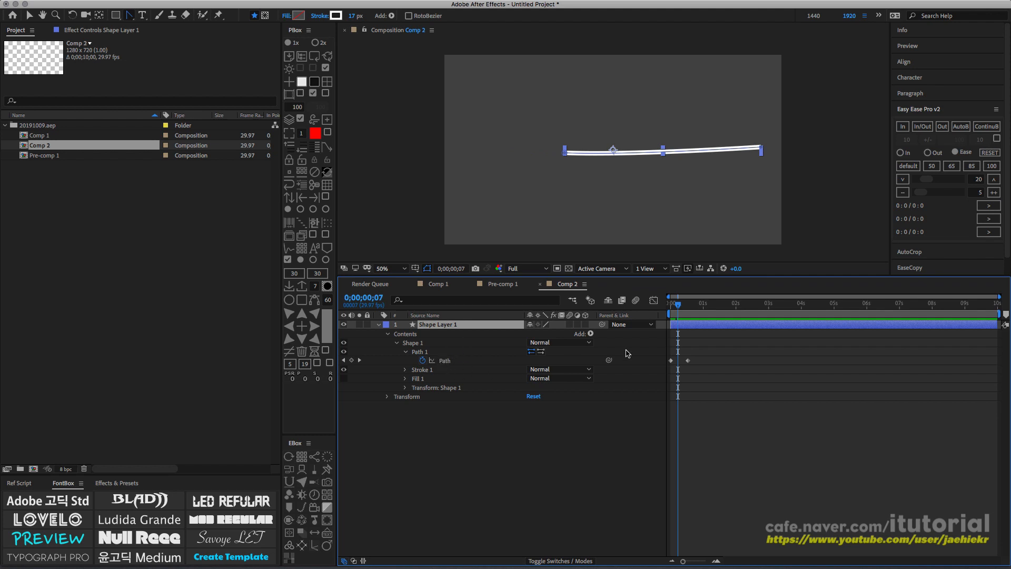
key("Delete")
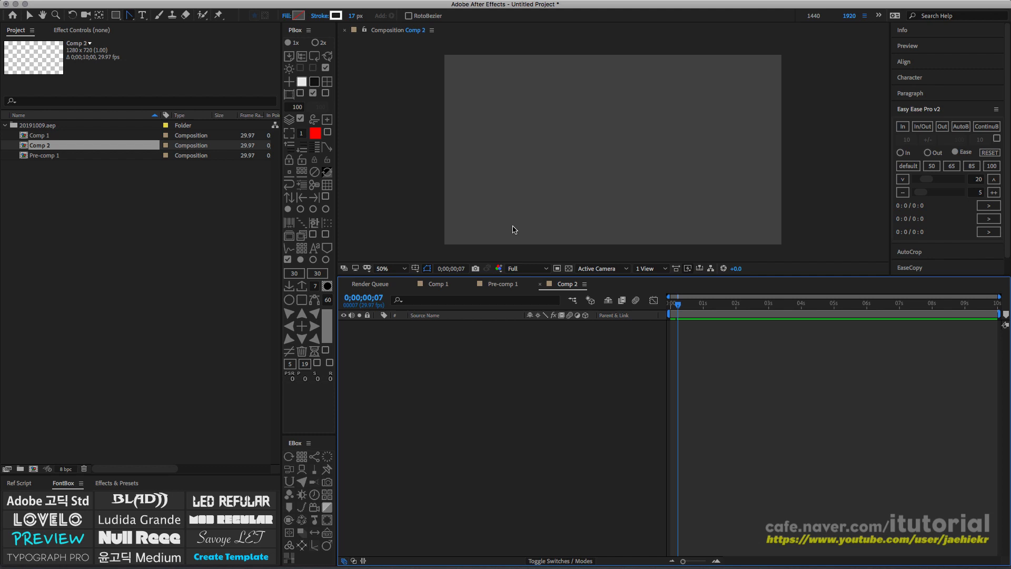
- Show the grid over Comp 2 with Snap to Grid enabled, and activate the Pen tool
left_click(415, 268)
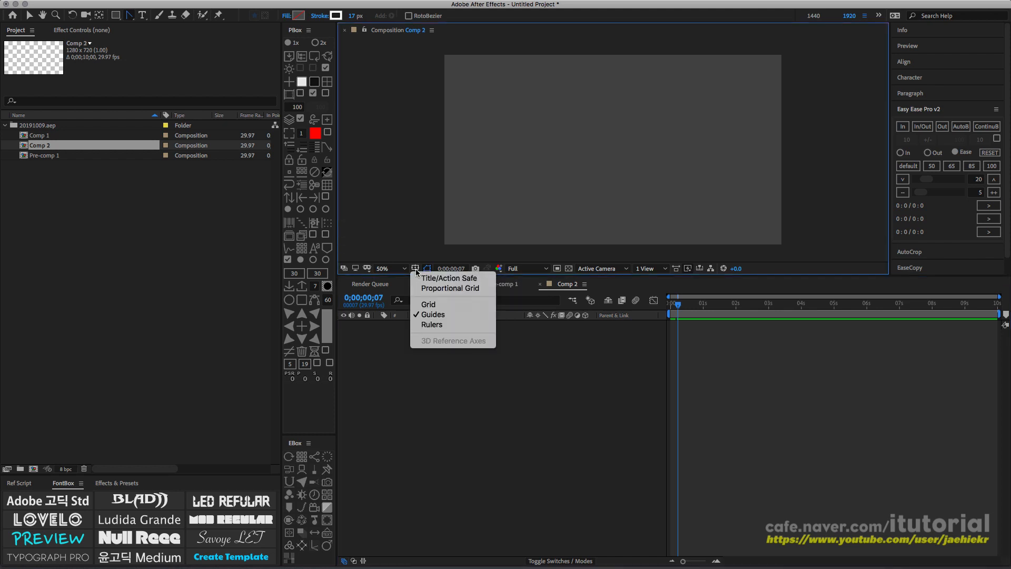
left_click(427, 305)
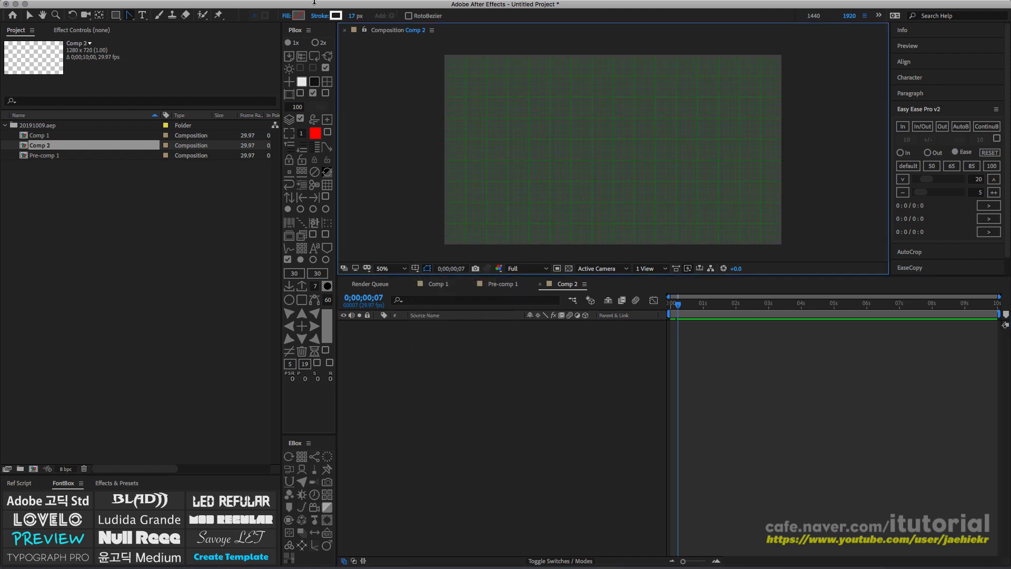
left_click(292, 5)
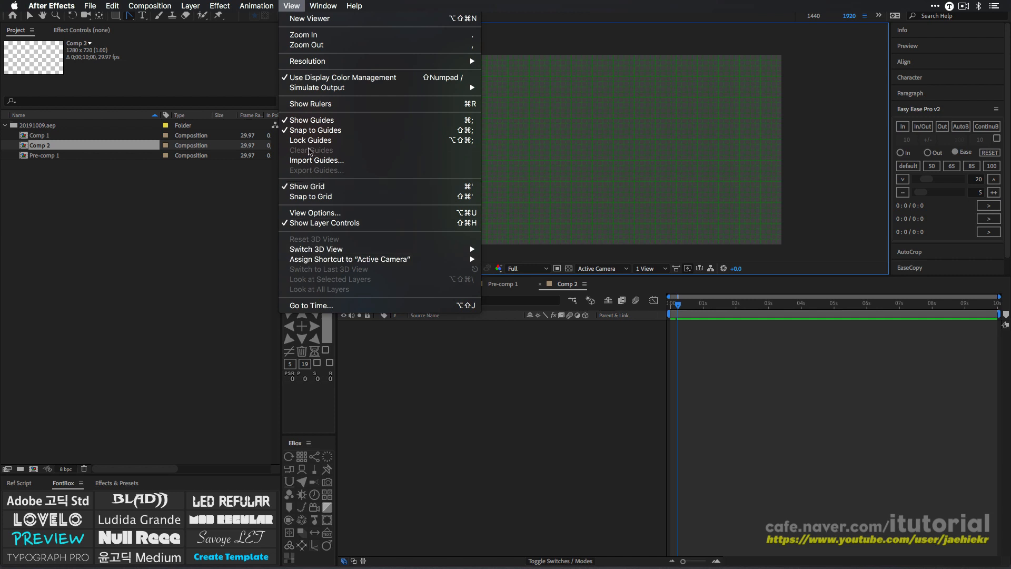
left_click(321, 197)
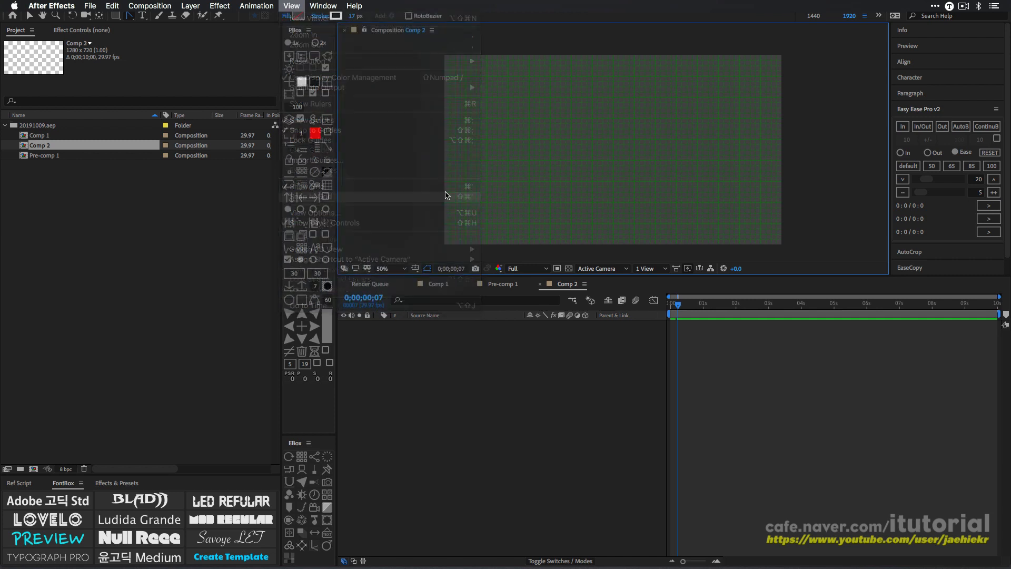
left_click_drag(131, 15, 158, 15)
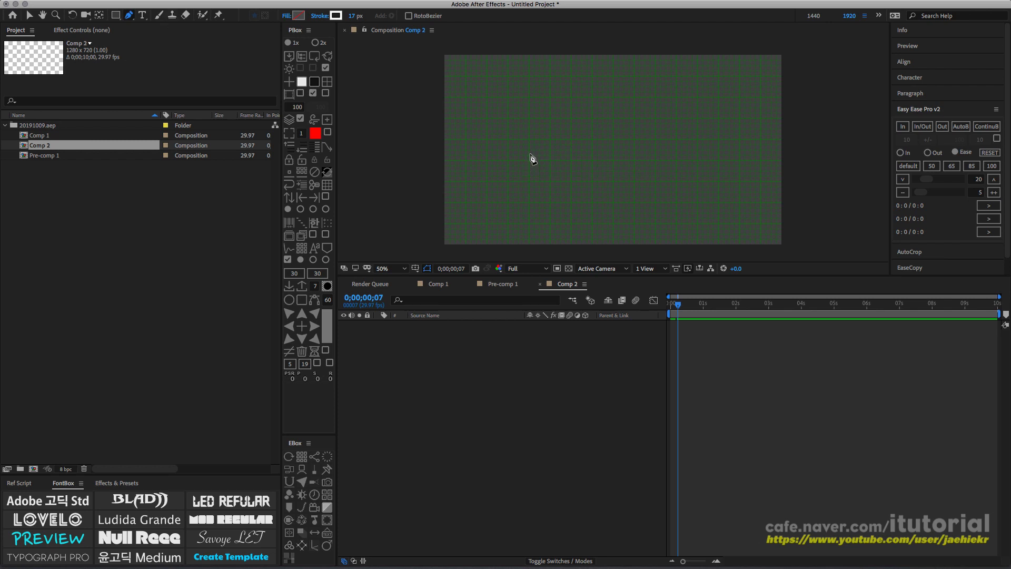
left_click_drag(513, 157, 508, 160)
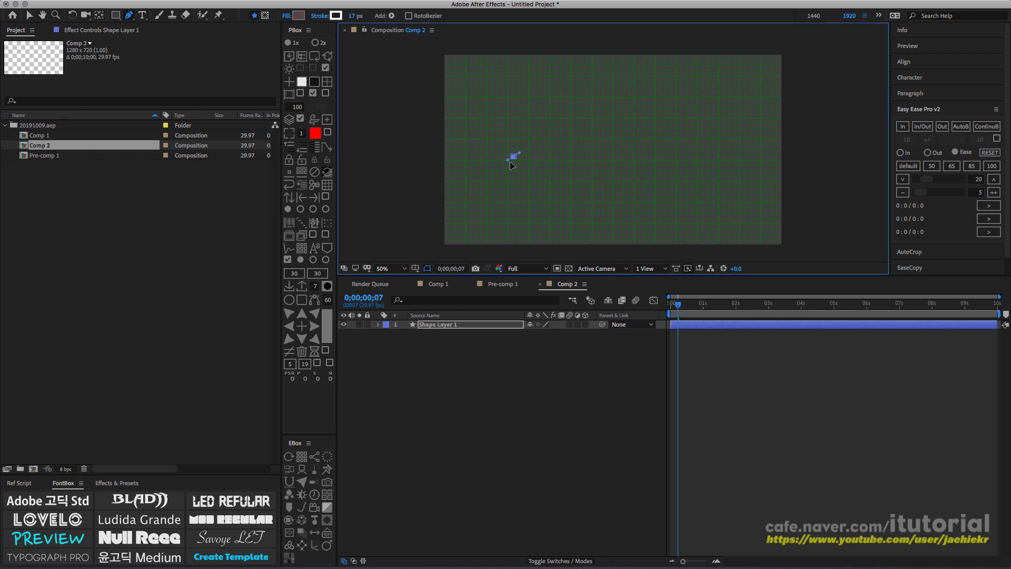
key("super+z")
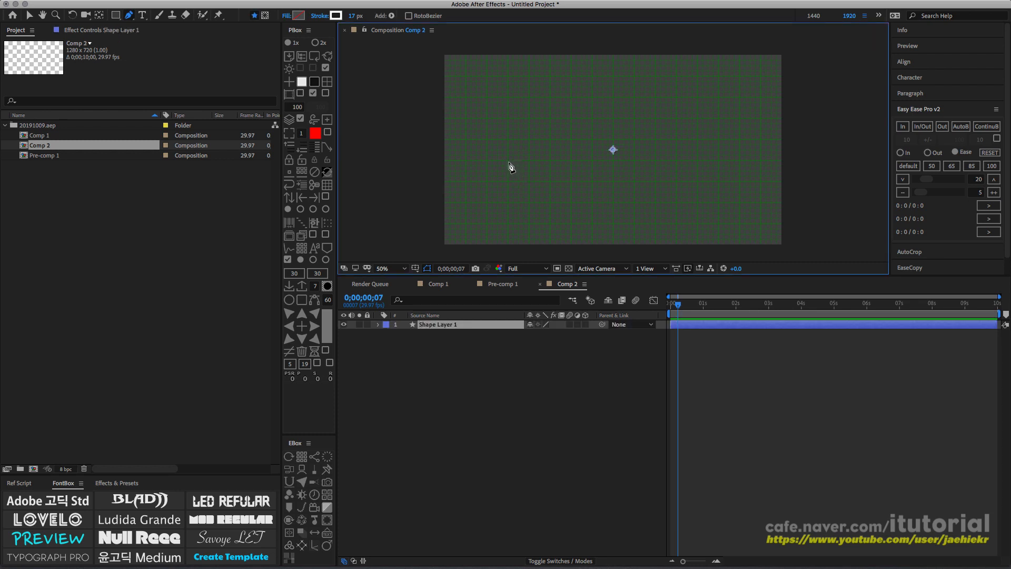
left_click(509, 163)
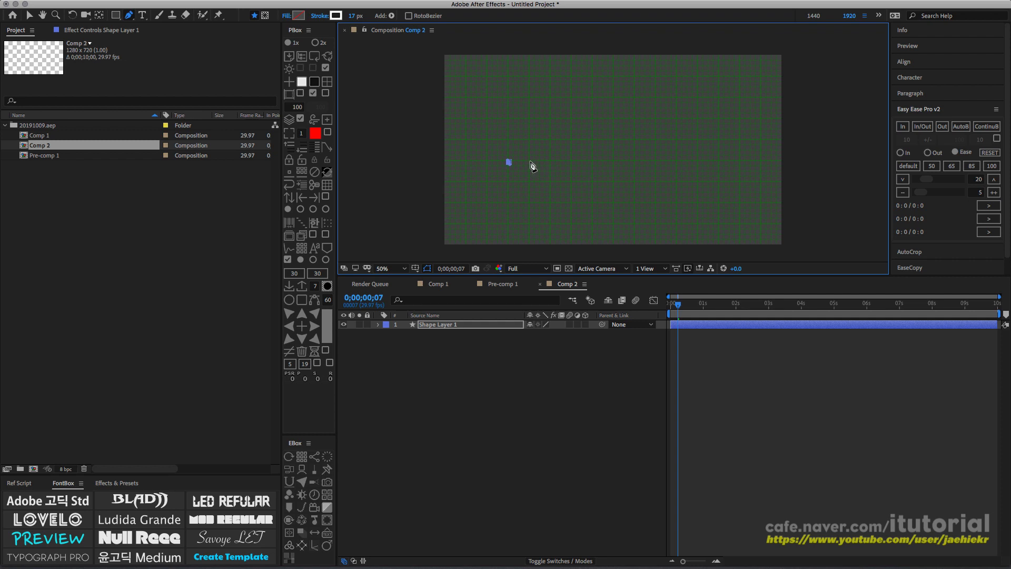
left_click(530, 160)
key("super+z")
key("super+z")
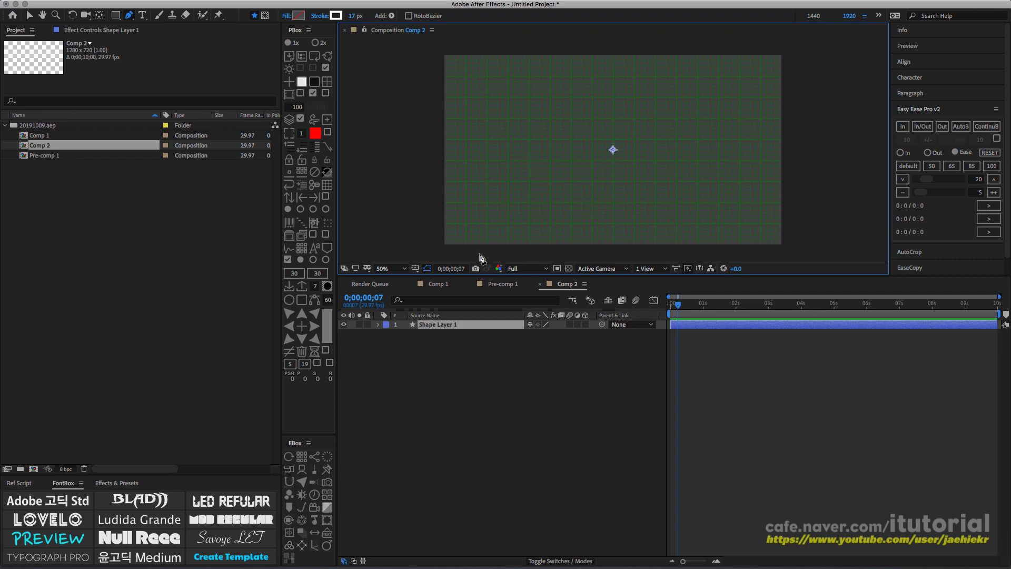
left_click(436, 351)
left_click(438, 325)
key("Delete")
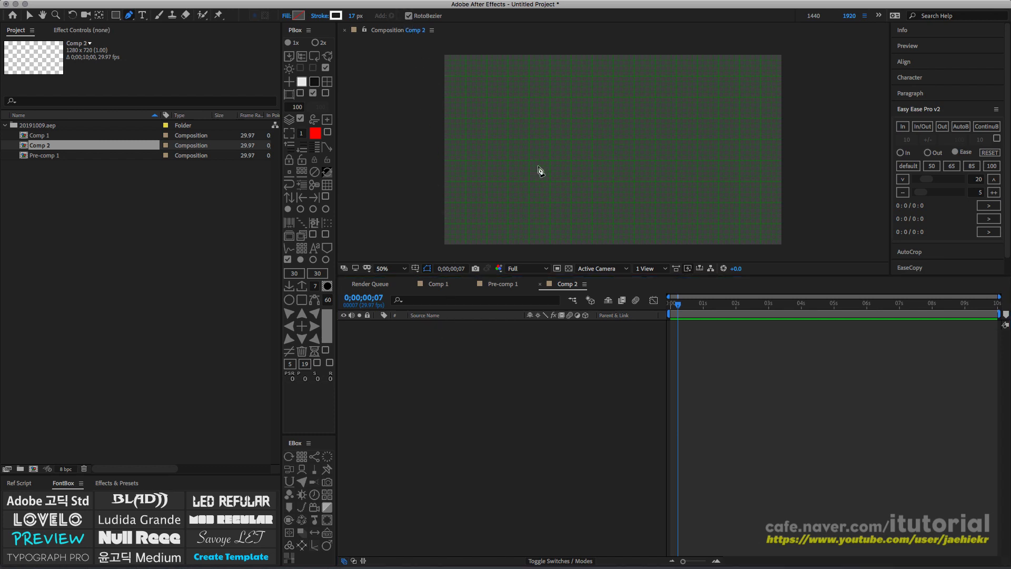
- With RotoBezier enabled, draw a straight horizontal line of nine evenly spaced, grid-snapped points slightly below the middle of Comp 2, leaving it deselected
left_click(515, 163)
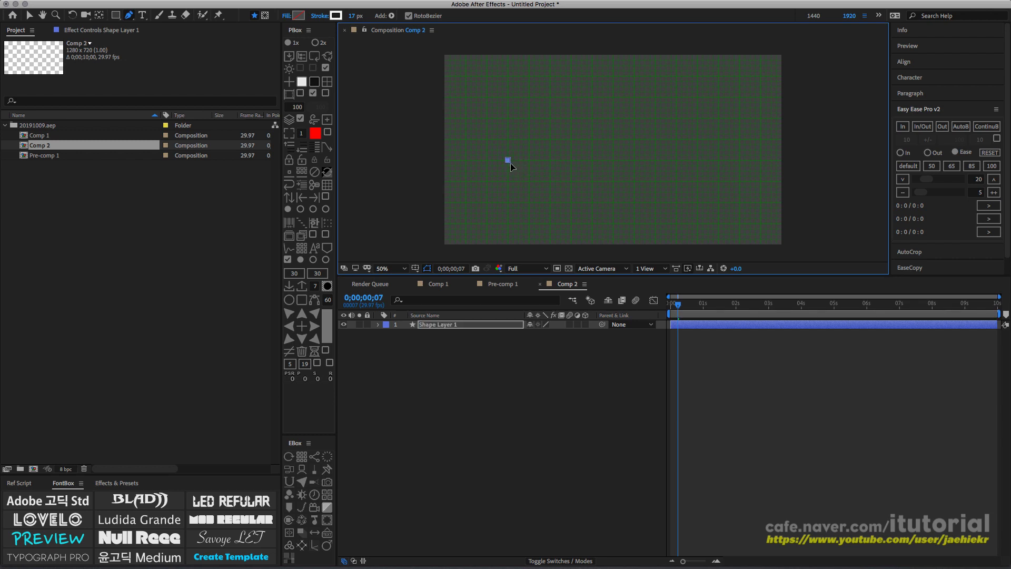
left_click_drag(535, 157, 572, 160)
left_click(556, 156)
left_click(592, 156)
left_click(613, 160)
left_click(639, 150)
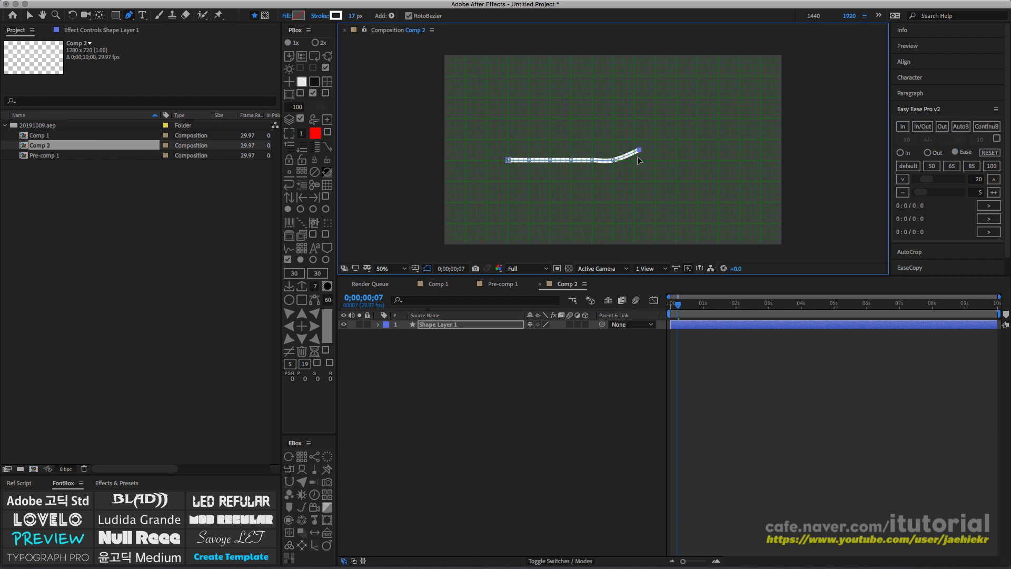
left_click_drag(638, 157, 671, 160)
left_click(396, 346)
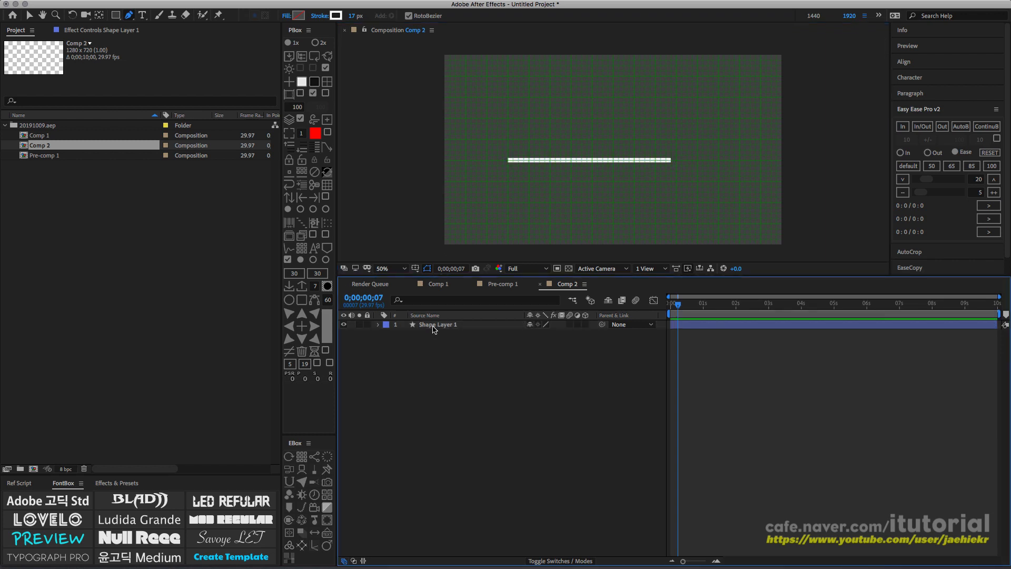
- Hide the grid in the composition view with Shape Layer 1 selected
left_click(437, 325)
left_click(417, 270)
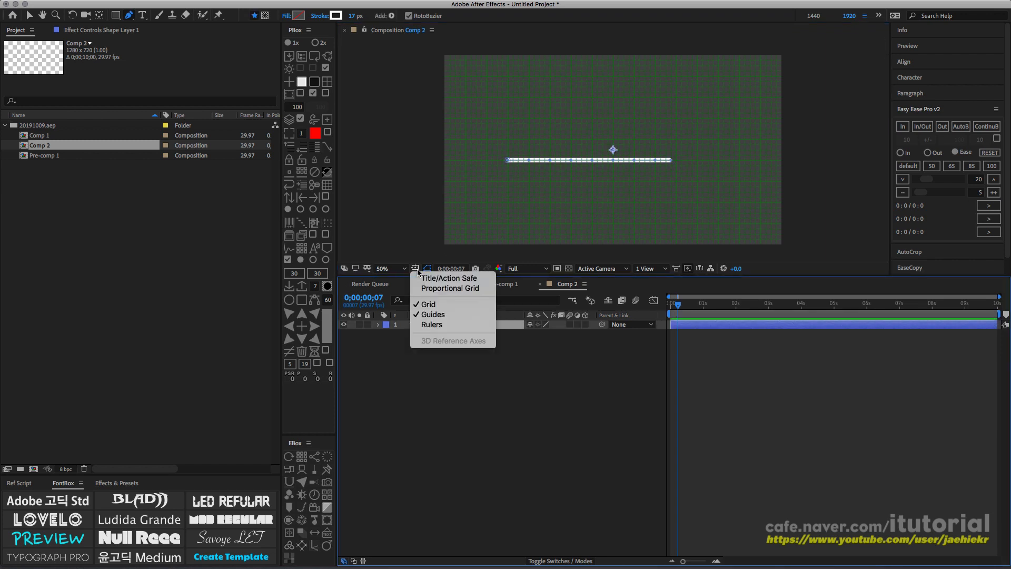
left_click(444, 284)
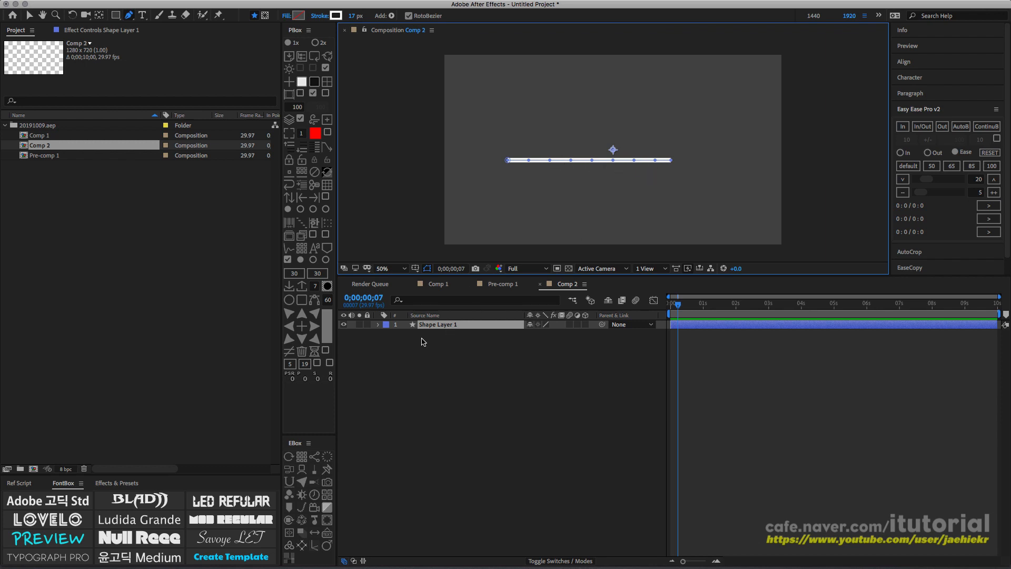
- Expand Shape Layer 1 down to Path 1 and select its Path property
left_click(377, 325)
left_click(388, 334)
left_click(396, 343)
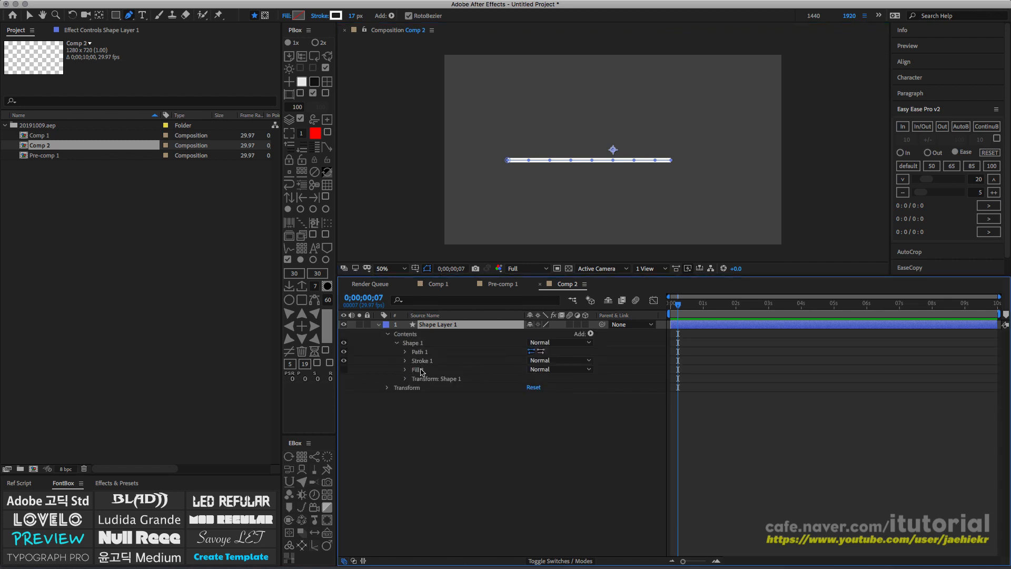
left_click(422, 352)
left_click(405, 352)
left_click(440, 363)
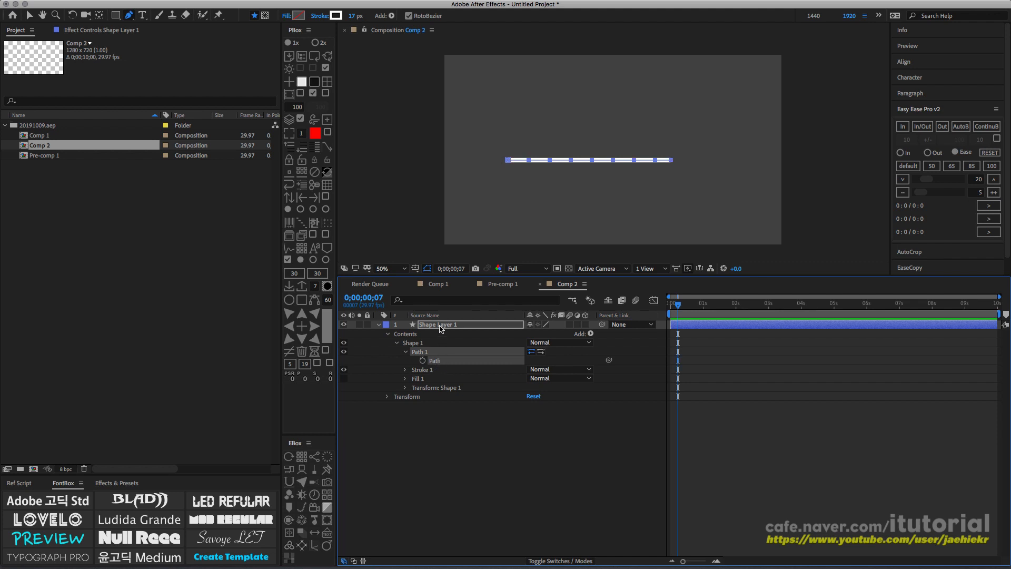
- Run Points Follow Nulls from the Create Nulls From Paths script on the line's path, shrinking the script window and moving it clear of the composition
mouse_move(374, 4)
left_click(323, 6)
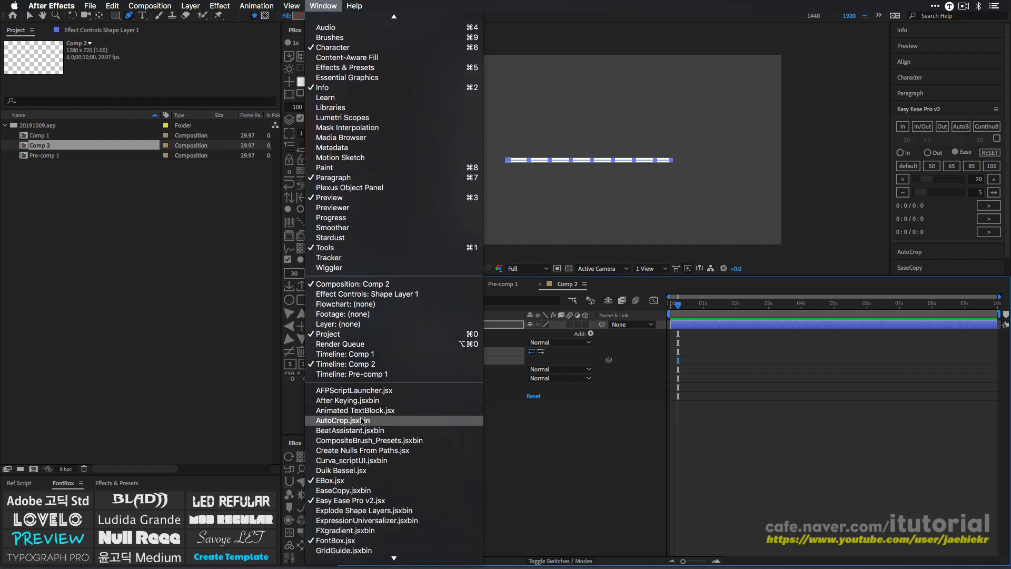
left_click(359, 450)
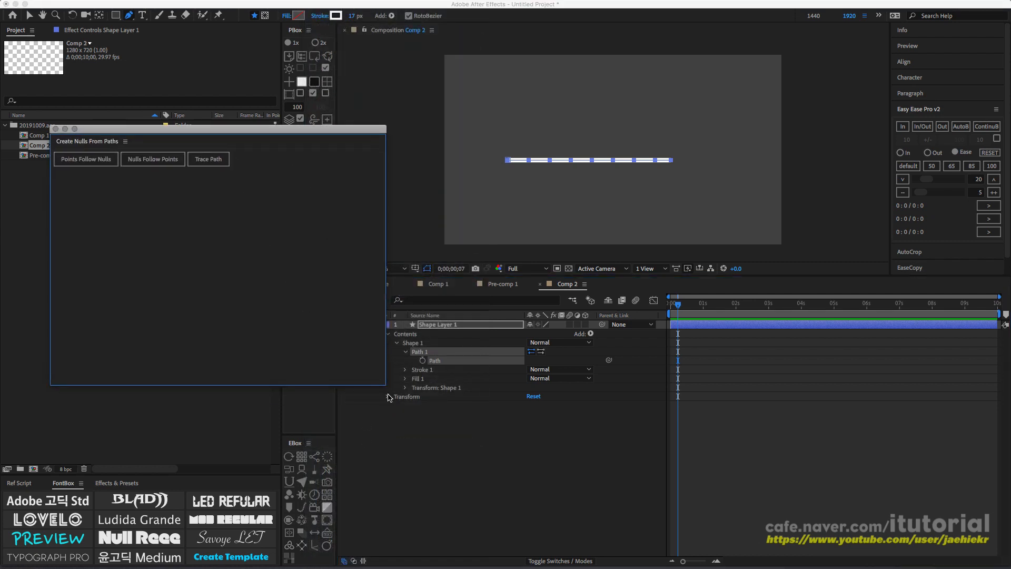
left_click_drag(383, 385, 243, 187)
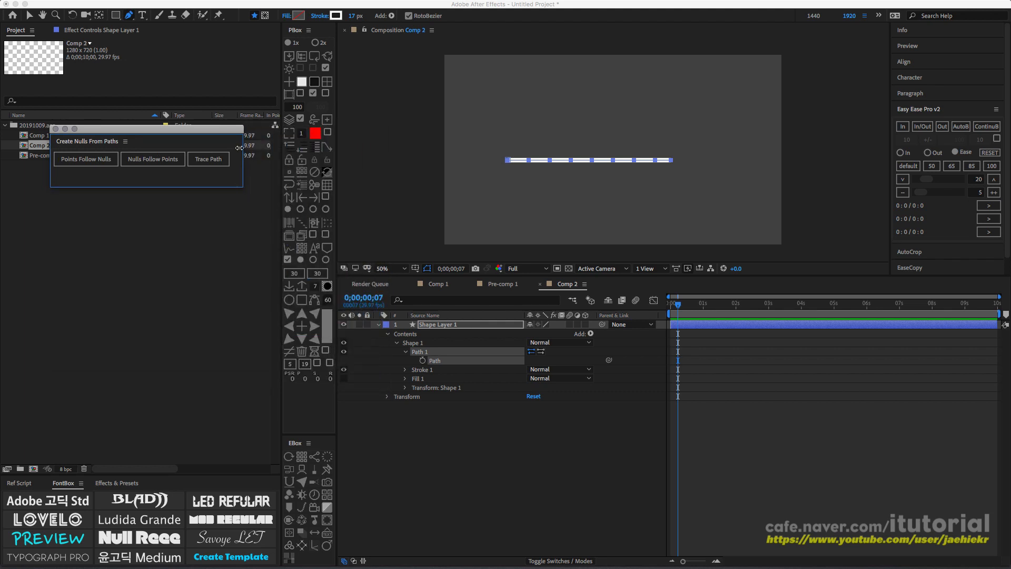
left_click_drag(217, 133, 262, 303)
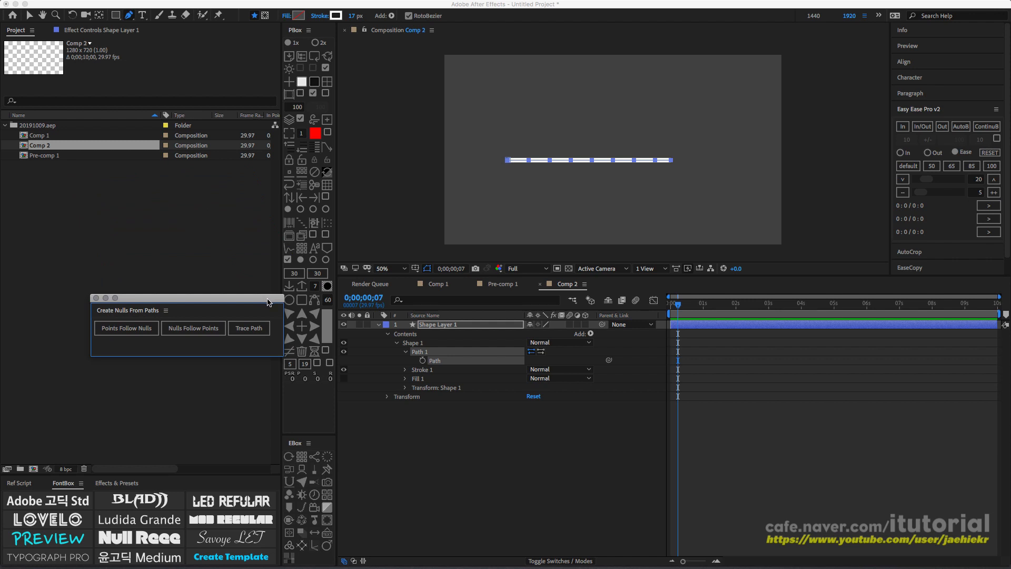
left_click_drag(268, 299, 262, 297)
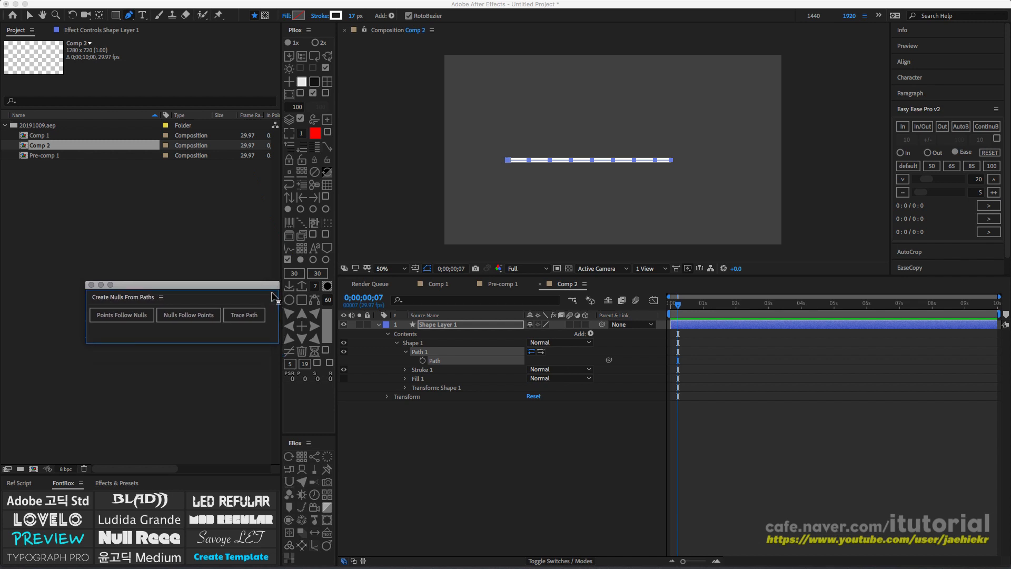
left_click_drag(206, 286, 217, 297)
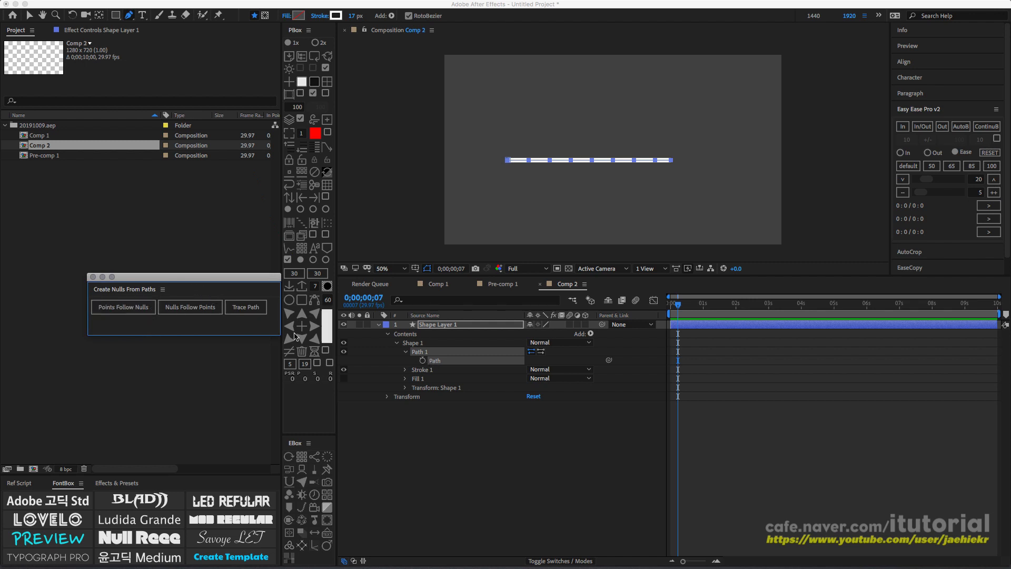
left_click(125, 314)
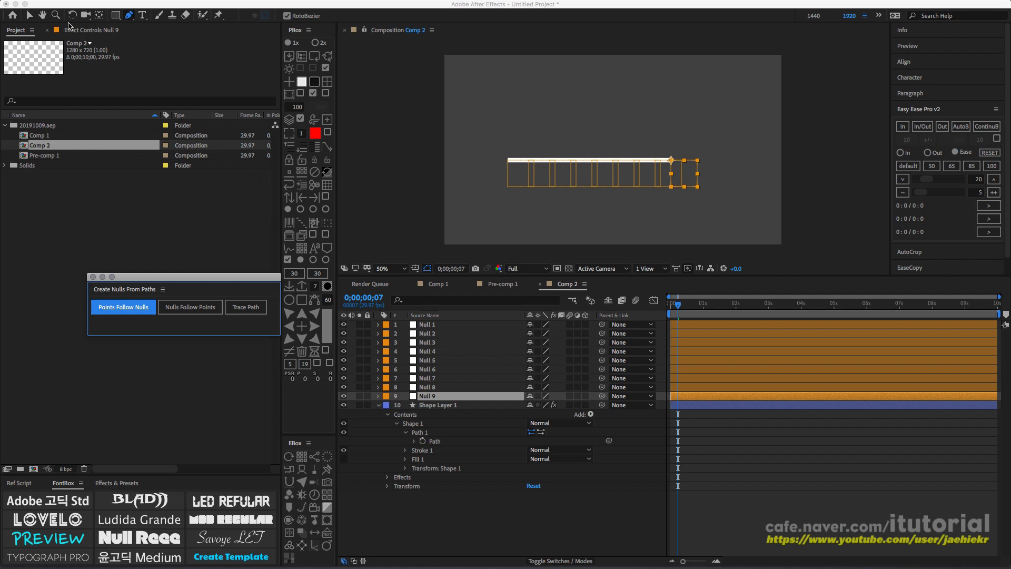
- With the Selection tool, select Null 1 through Null 4 in turn to check which point of the line each one sits on
left_click(30, 15)
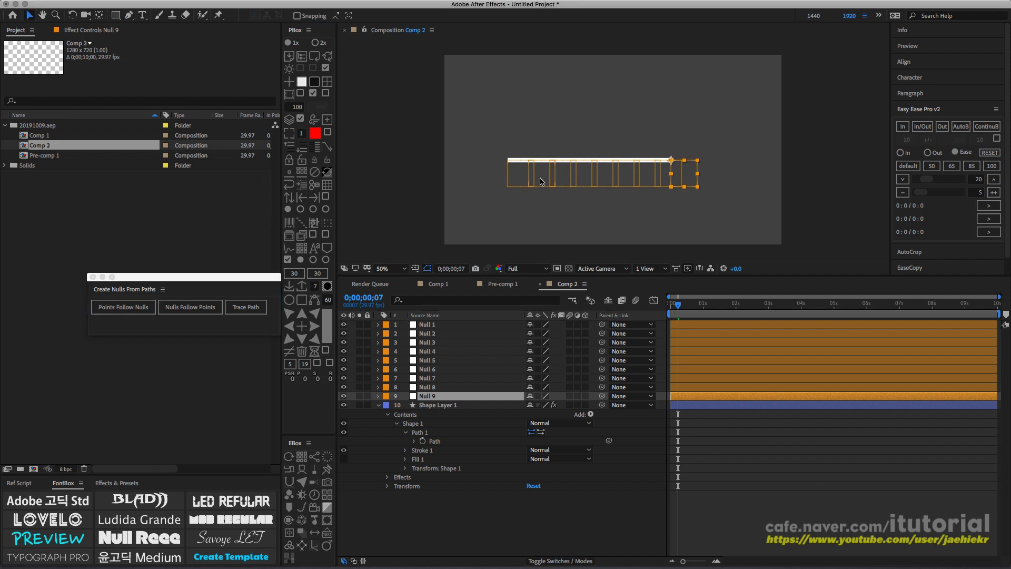
mouse_move(520, 178)
left_mouse_down()
mouse_move(516, 213)
mouse_move(520, 139)
mouse_move(525, 201)
mouse_move(525, 156)
mouse_move(519, 201)
mouse_move(517, 182)
left_mouse_up()
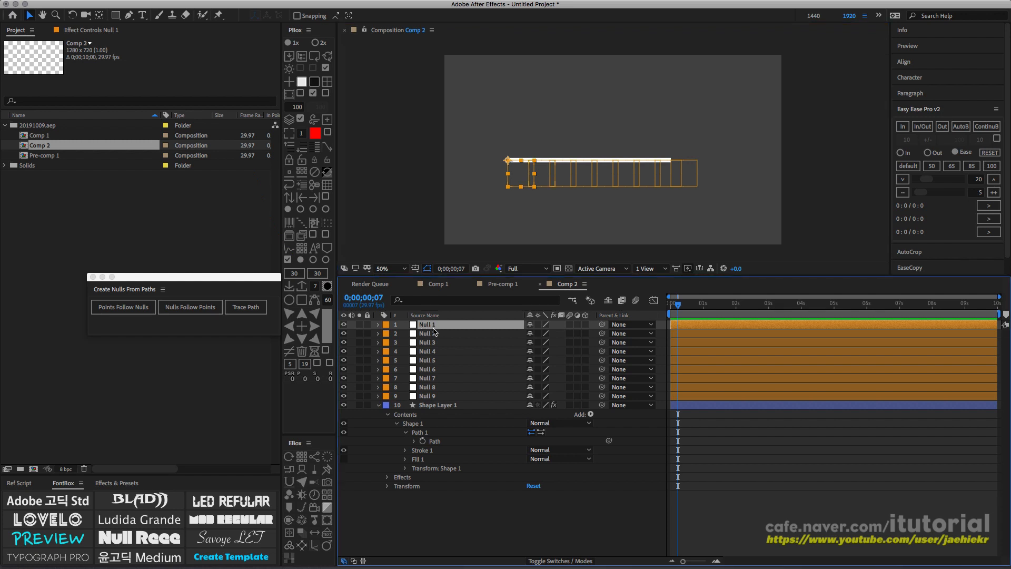
left_click(431, 334)
left_click(431, 343)
left_click(431, 352)
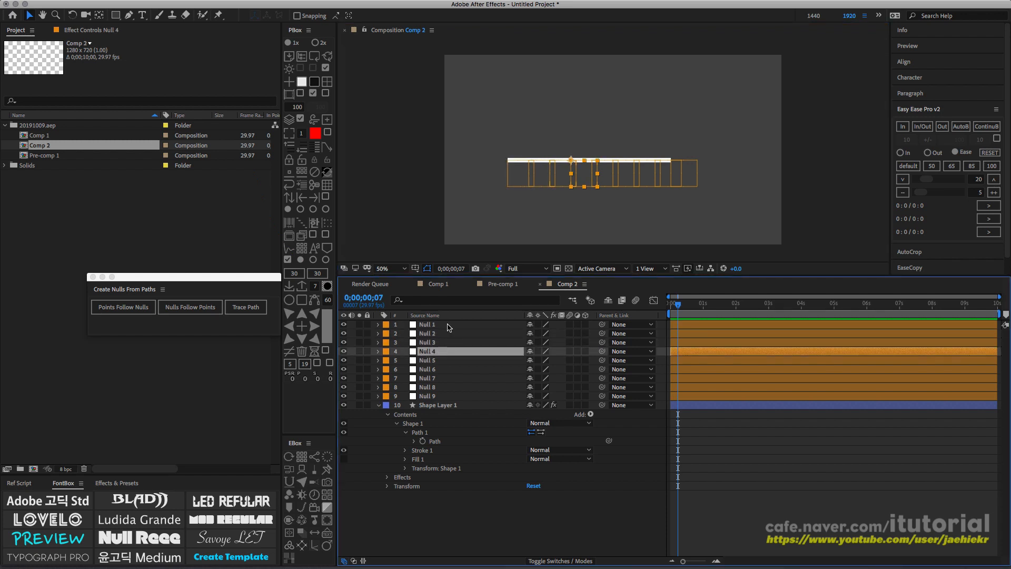
- Parent Null 2 to Null 1 and Null 3 to Null 2
left_click(440, 334)
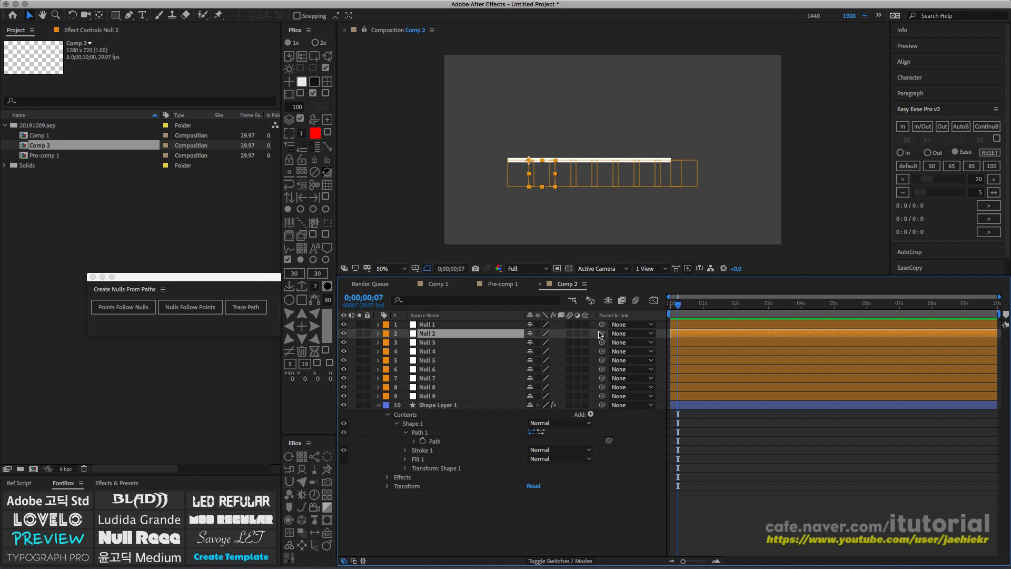
left_click_drag(602, 334, 484, 327)
left_click_drag(602, 342, 490, 334)
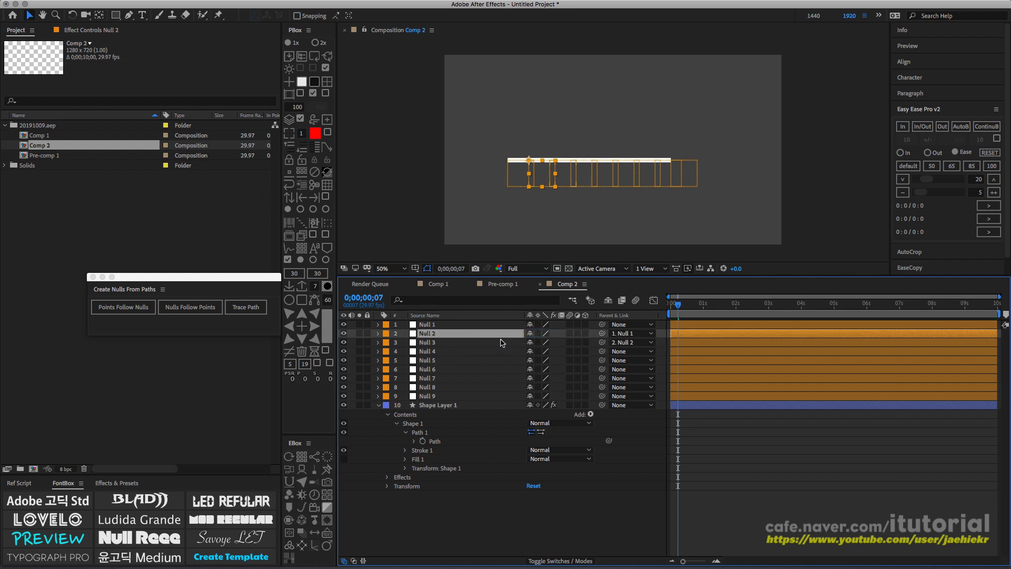
- Chain all nine nulls with the Parenting script, using the option that makes the layer above each selected layer its parent
left_click_drag(406, 322, 454, 400)
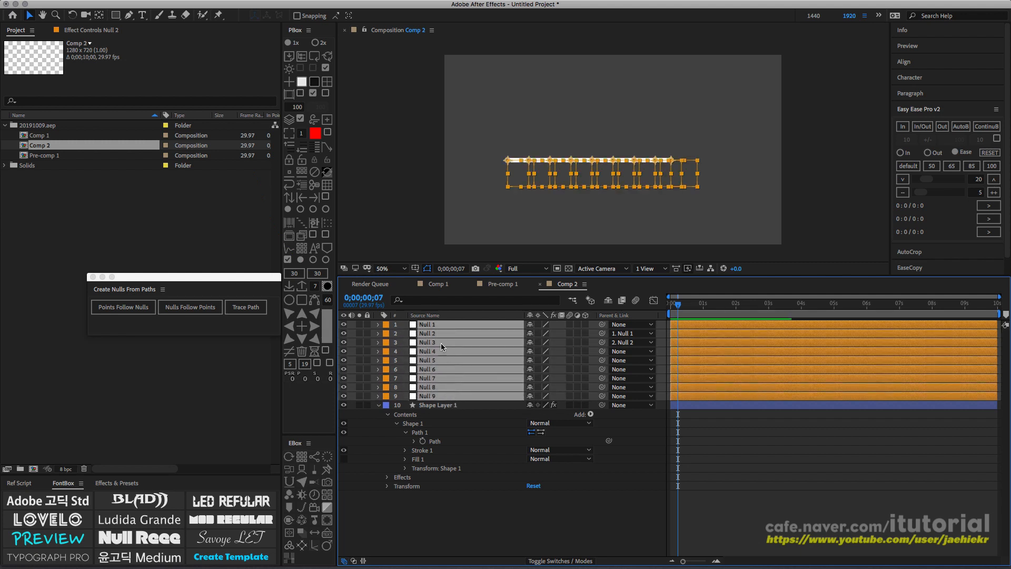
left_click(294, 191)
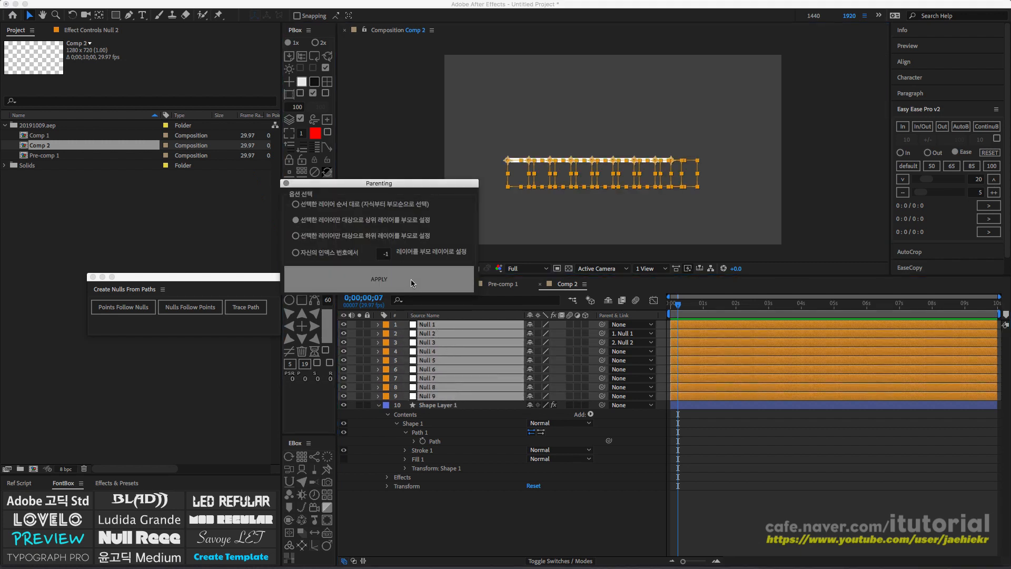
left_click(411, 283)
left_click(286, 183)
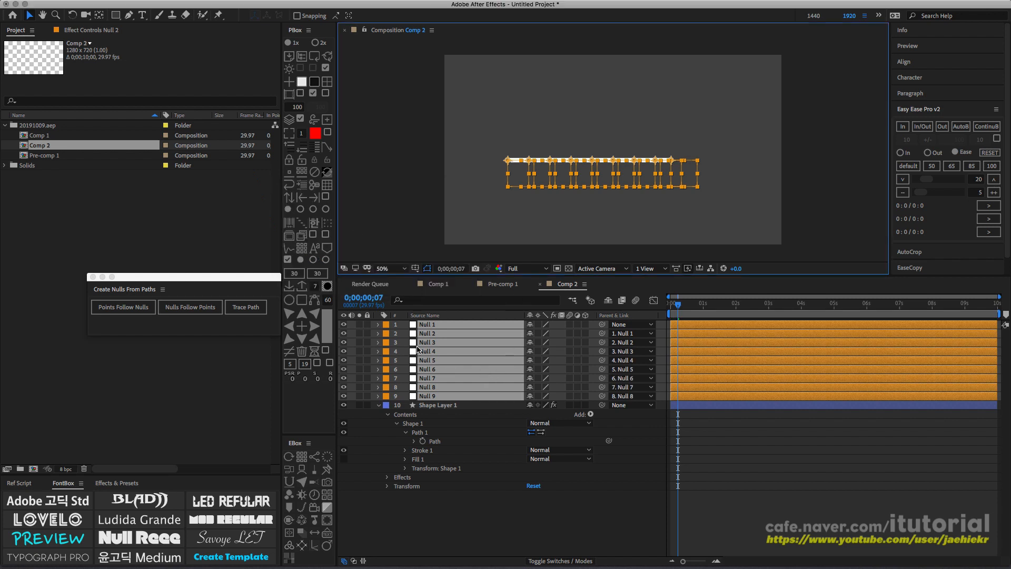
left_click(377, 435)
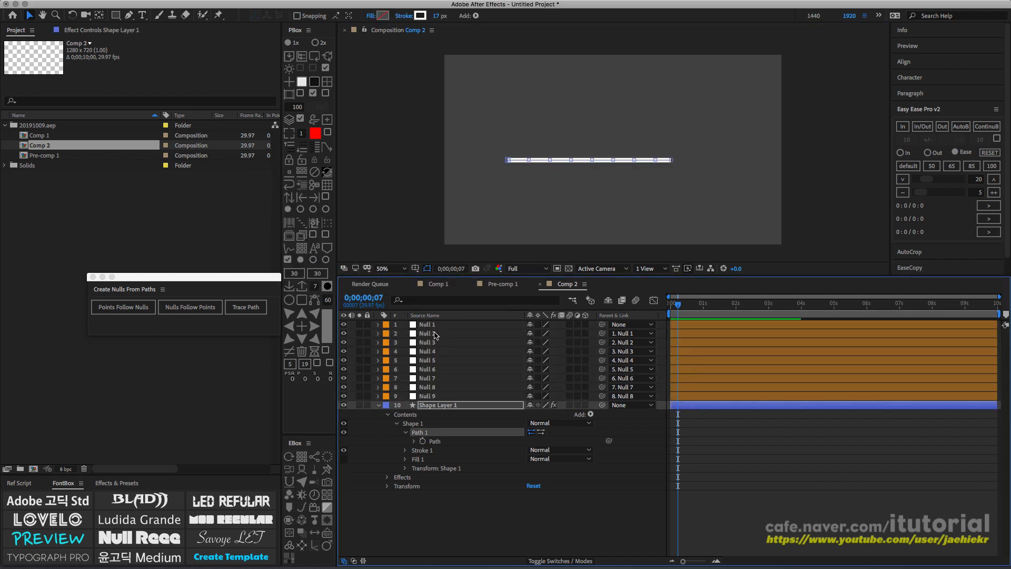
- Select Null 2 through Null 9, leaving out Null 1, and reveal their Rotation properties
left_click(436, 334)
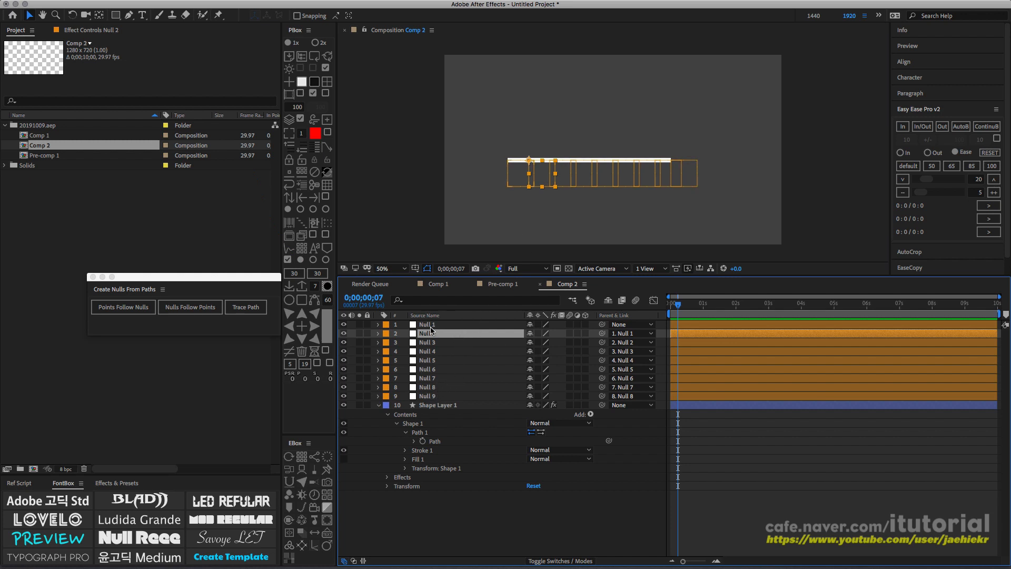
left_click(427, 325)
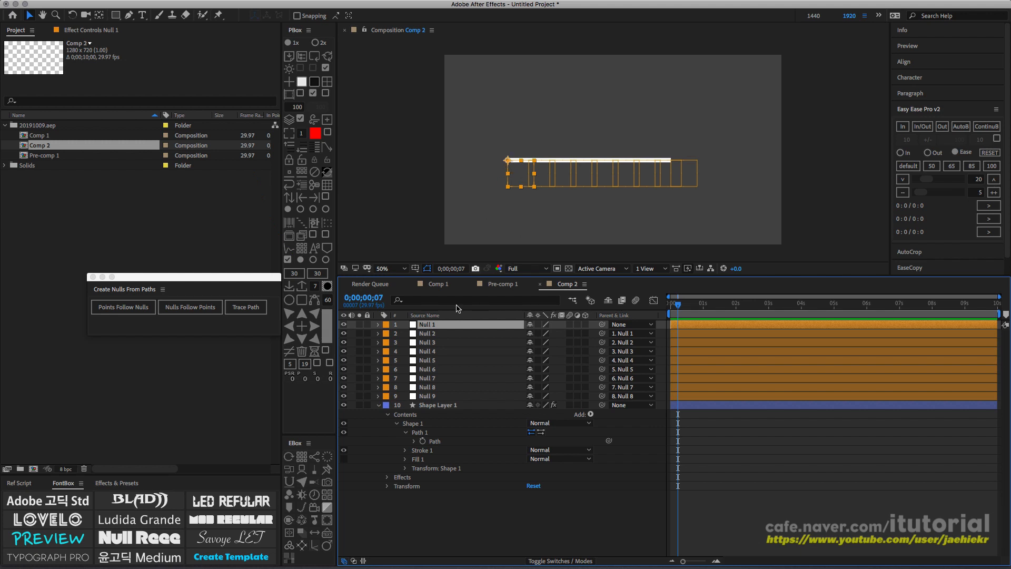
left_click(431, 333)
left_click(433, 400, "shift")
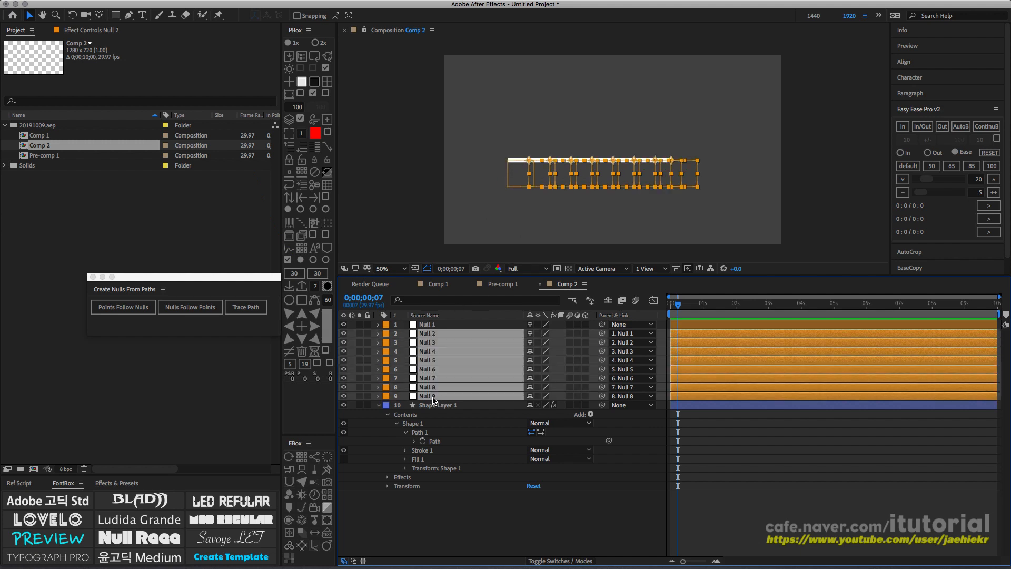
key("r")
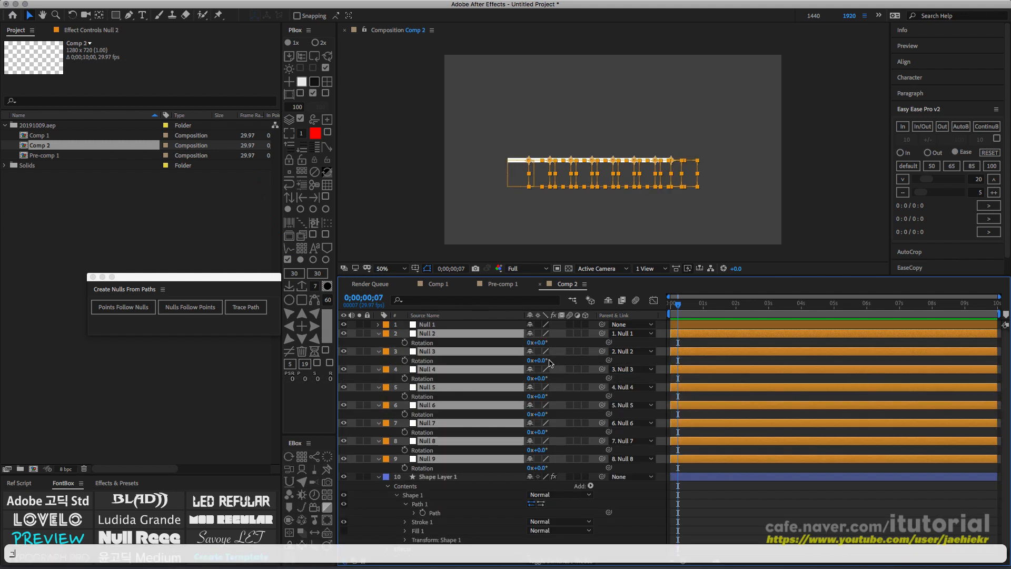
- Try bending the line by rotating Null 2 through Null 9 together to 13°, and undo the rotation
left_click_drag(537, 342, 546, 347)
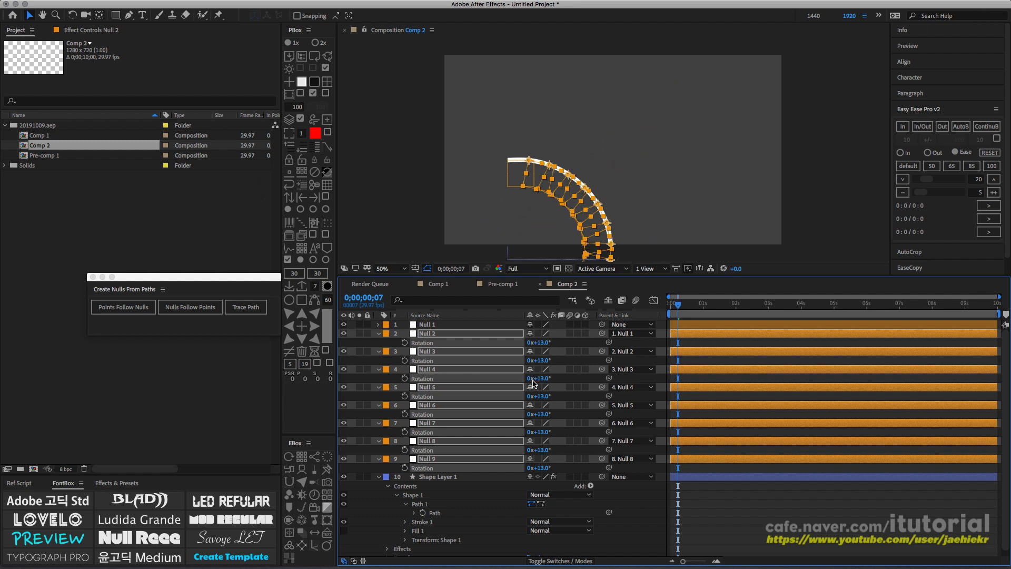
key("super+z")
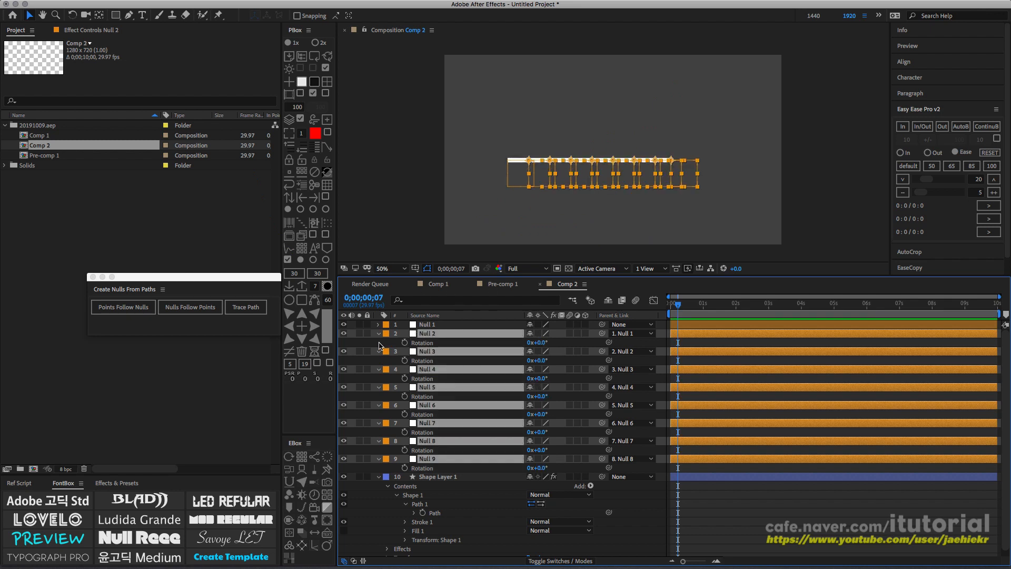
left_click(380, 343)
- Add a Slider Control expression effect to Null 1
left_click(427, 325)
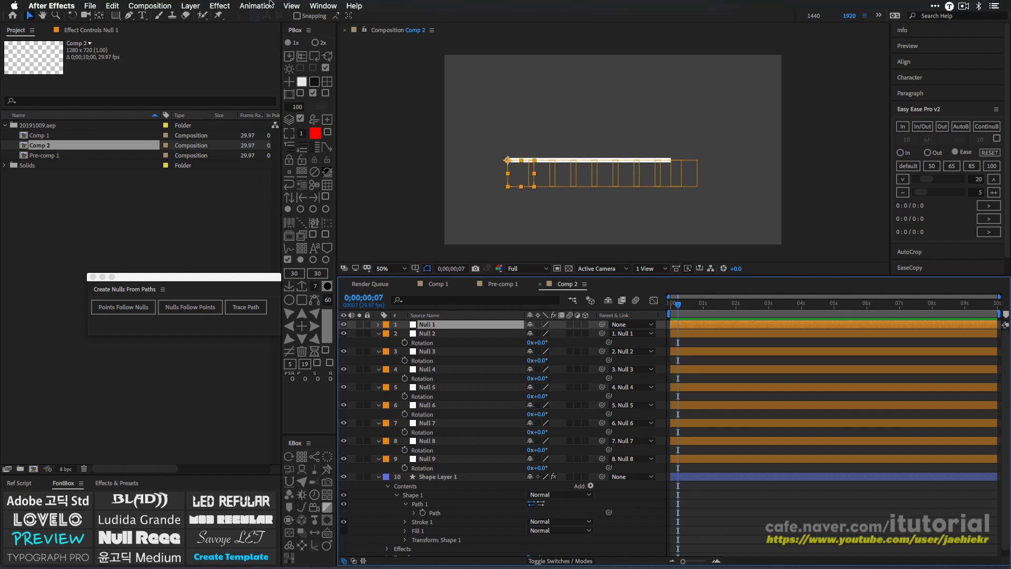
left_click(219, 6)
mouse_move(295, 198)
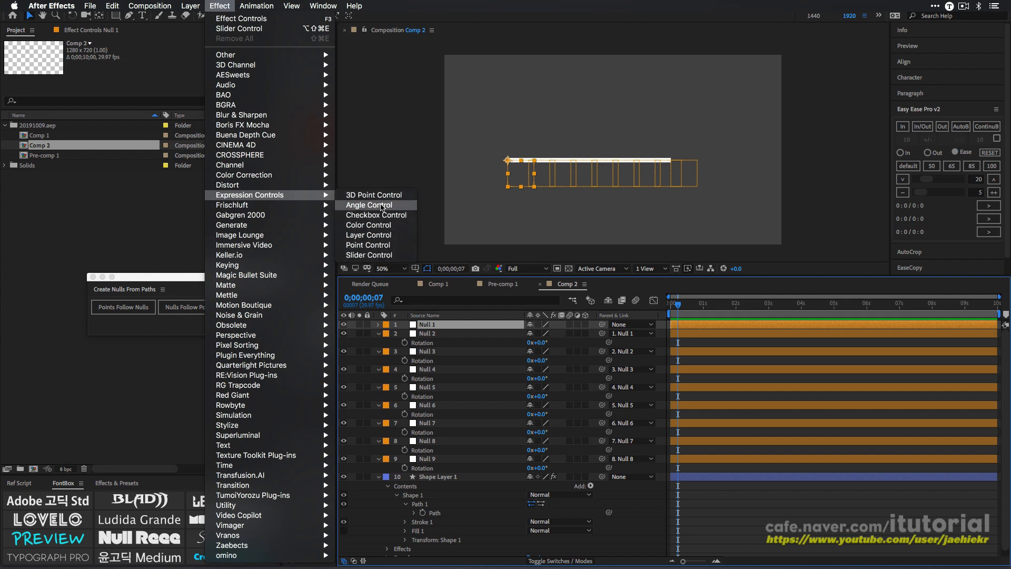
left_click(369, 255)
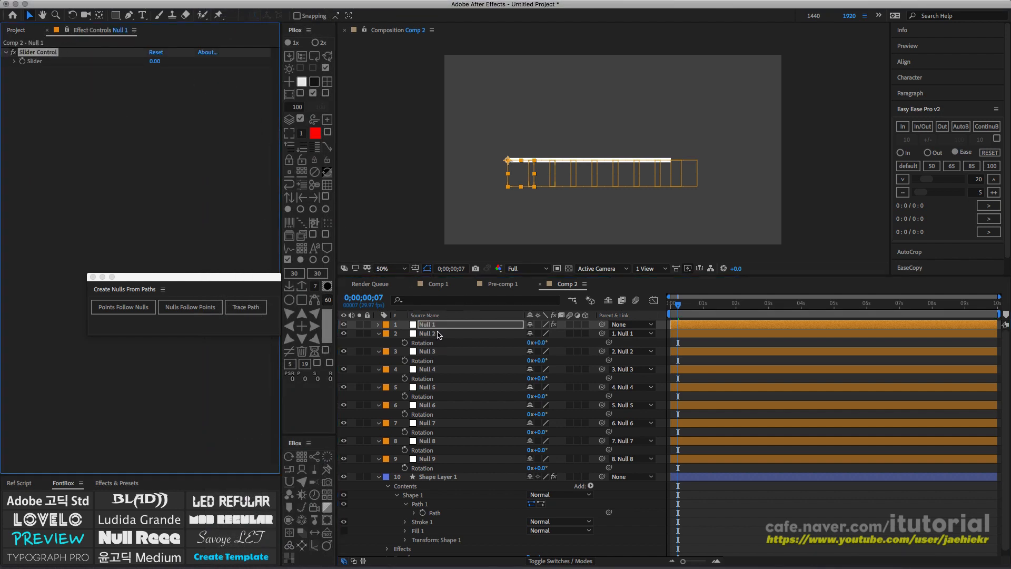
- Give Null 2's Rotation an expression linked to Null 1's Slider Control value, divided by 10
left_click(421, 343)
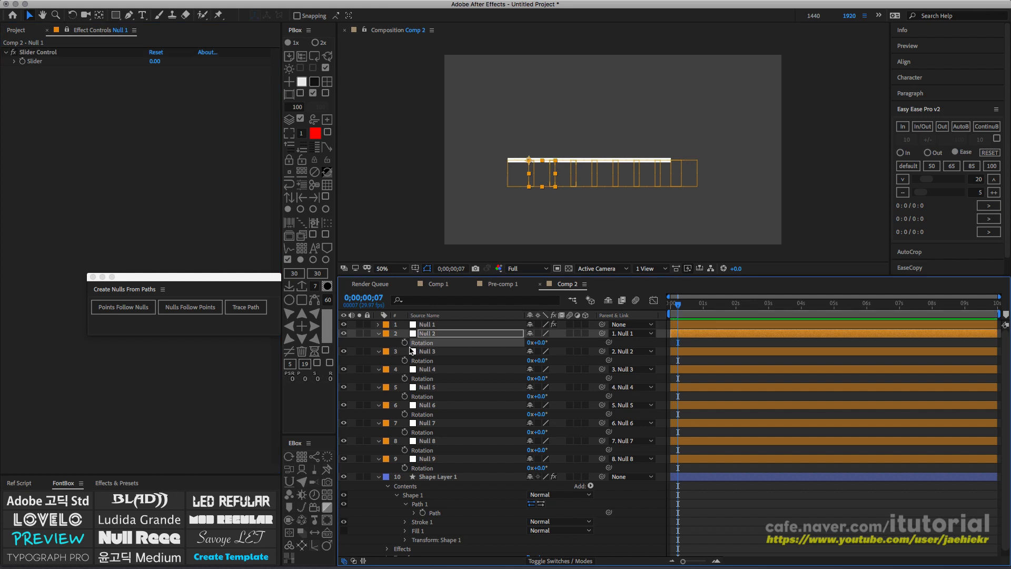
left_click(404, 343, "alt")
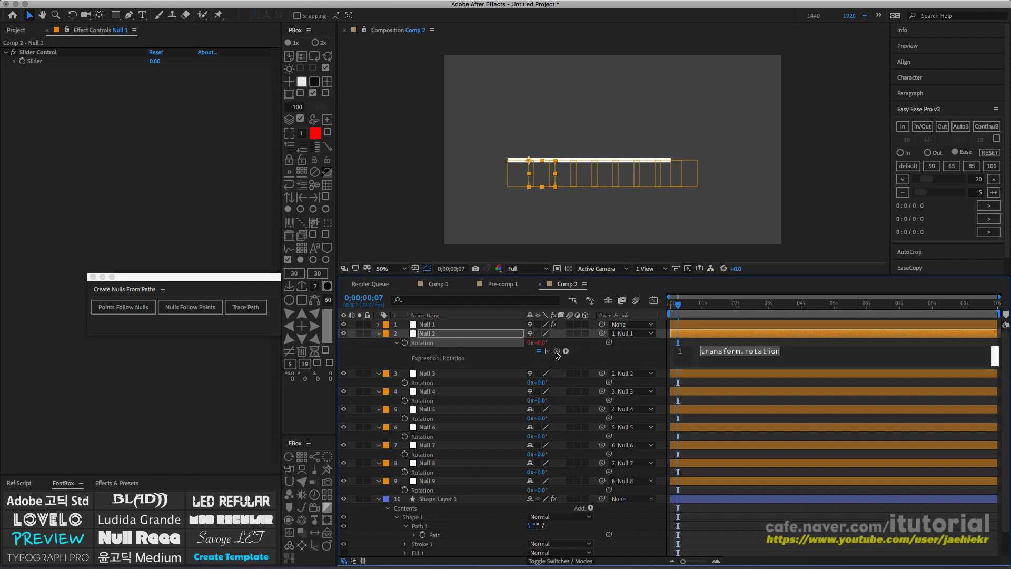
left_click_drag(557, 350, 43, 67)
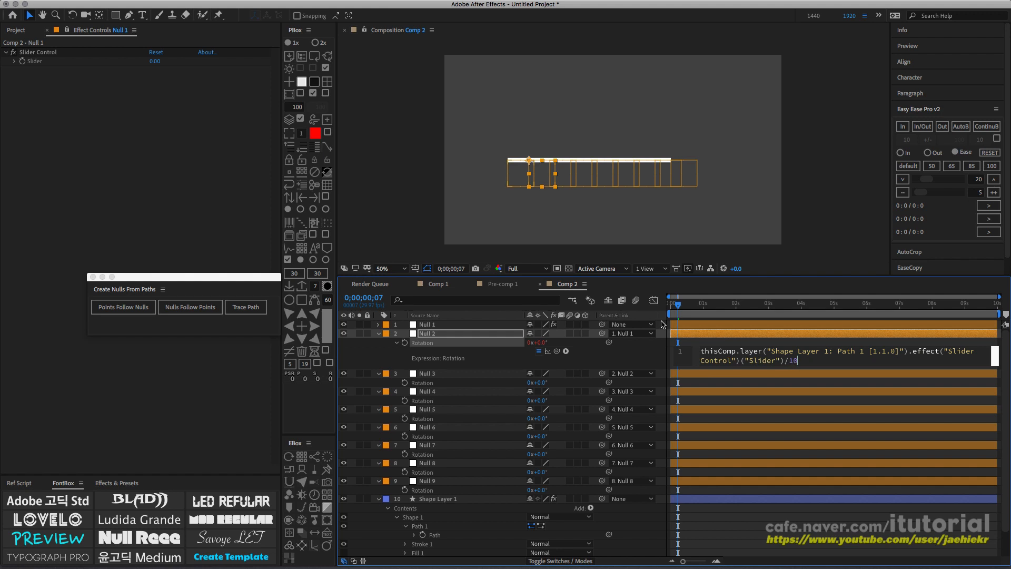
left_click(639, 358)
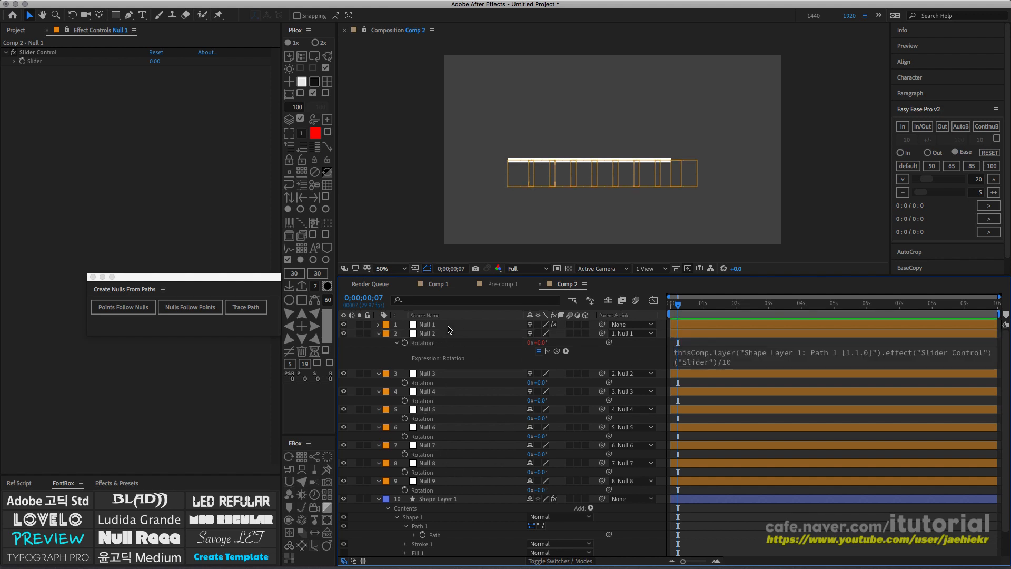
- Copy only the expression from Null 2's Rotation, paste it onto the Rotation of Null 3 through Null 9, and collapse the null layers
left_click(425, 344)
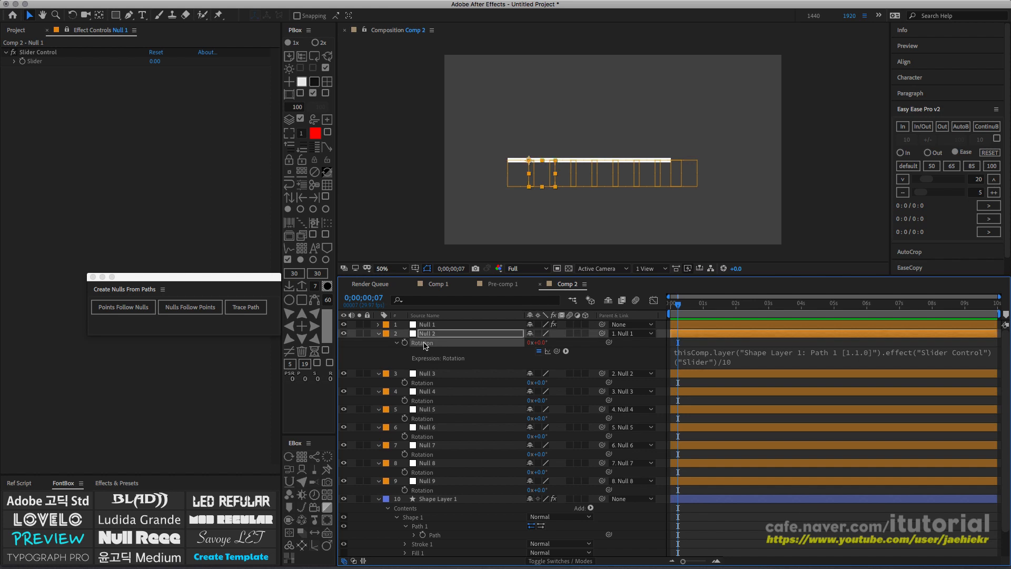
right_click(425, 345)
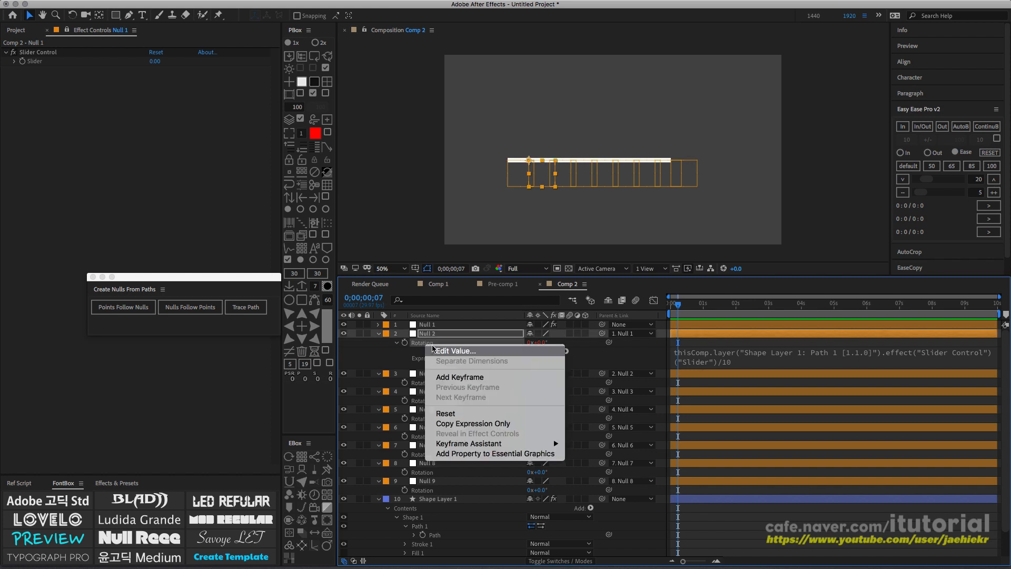
left_click(467, 424)
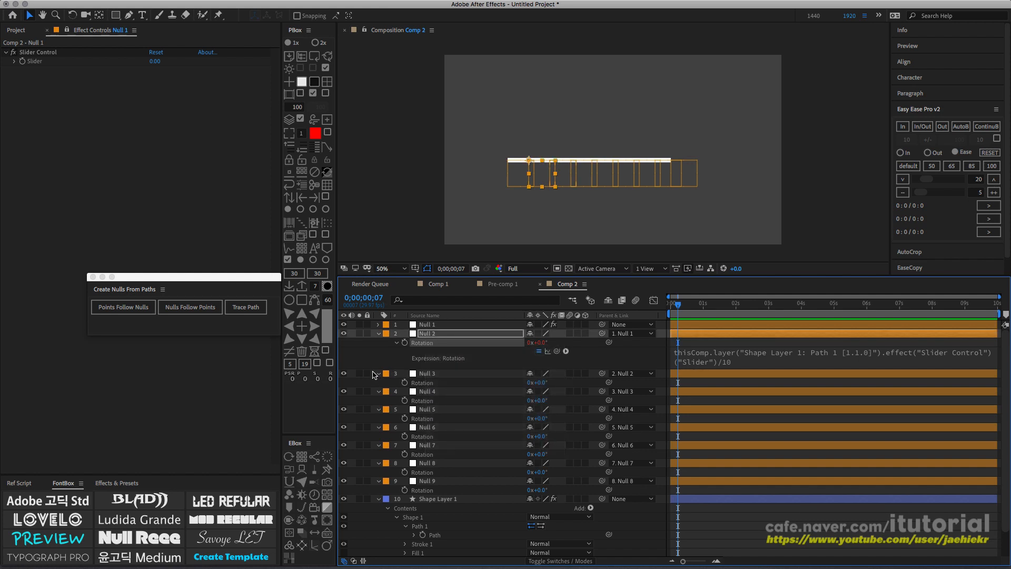
left_click_drag(372, 375, 474, 492)
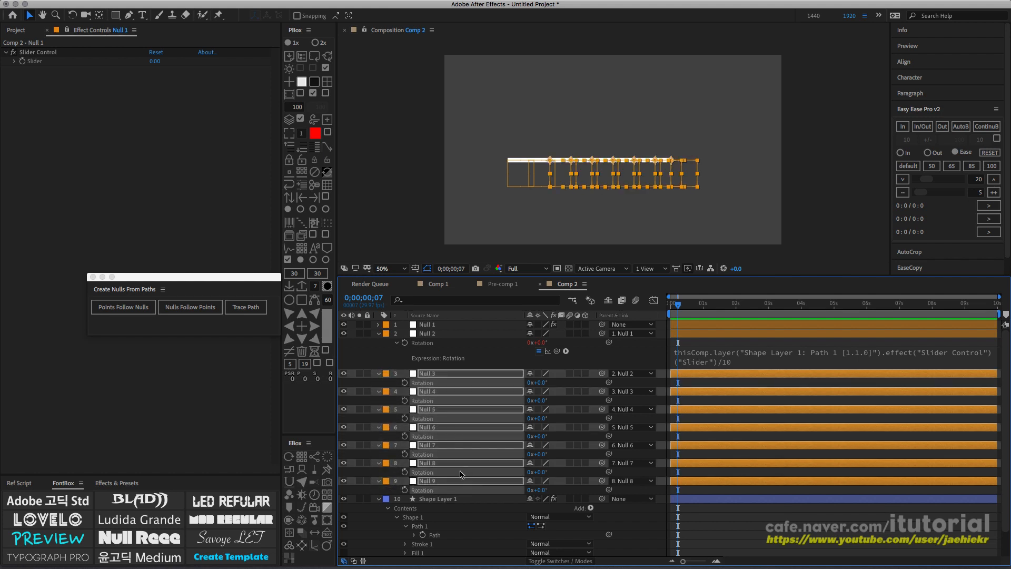
key("super+v")
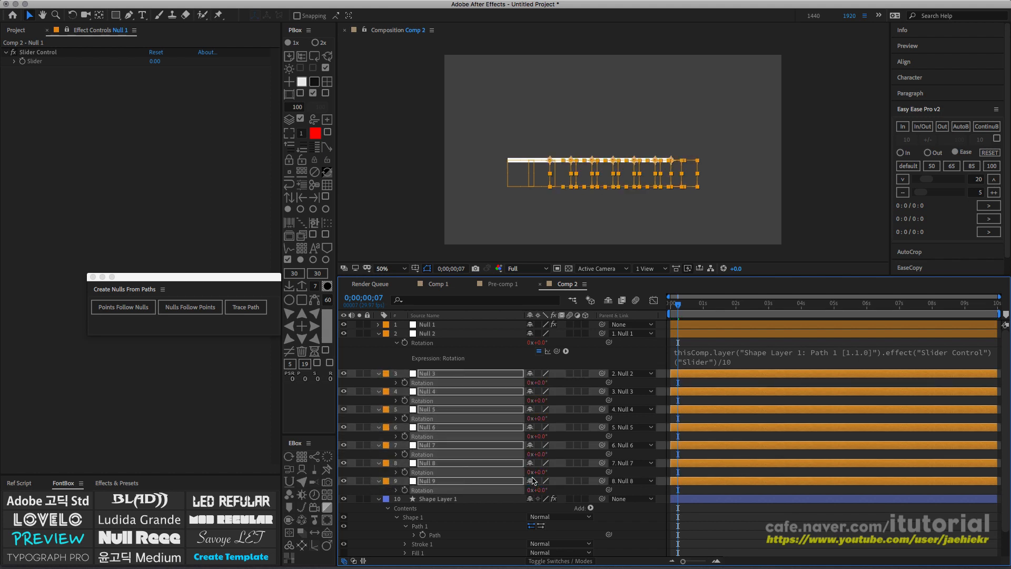
left_click(379, 334)
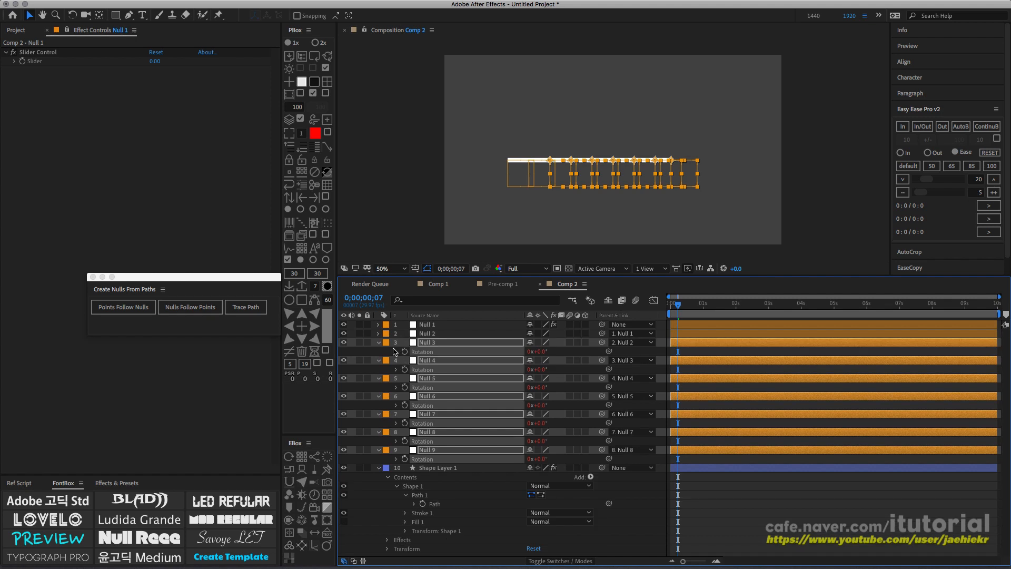
left_click(378, 343)
left_click(422, 505)
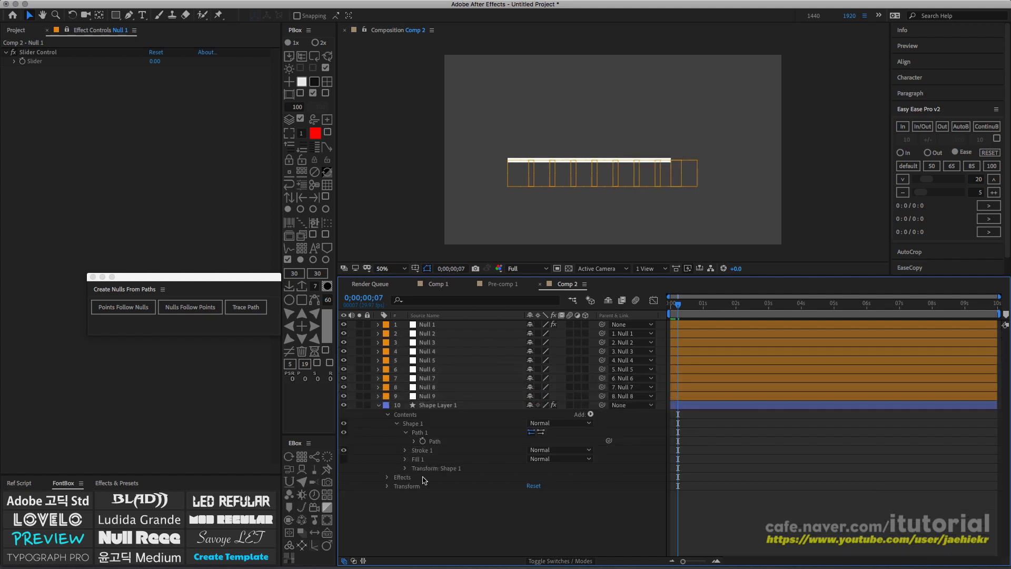
- Test the line's bend with Null 1's slider, hide Null 1 through Null 9, and leave the slider at 0
left_click(154, 61)
left_click_drag(155, 61, 126, 61)
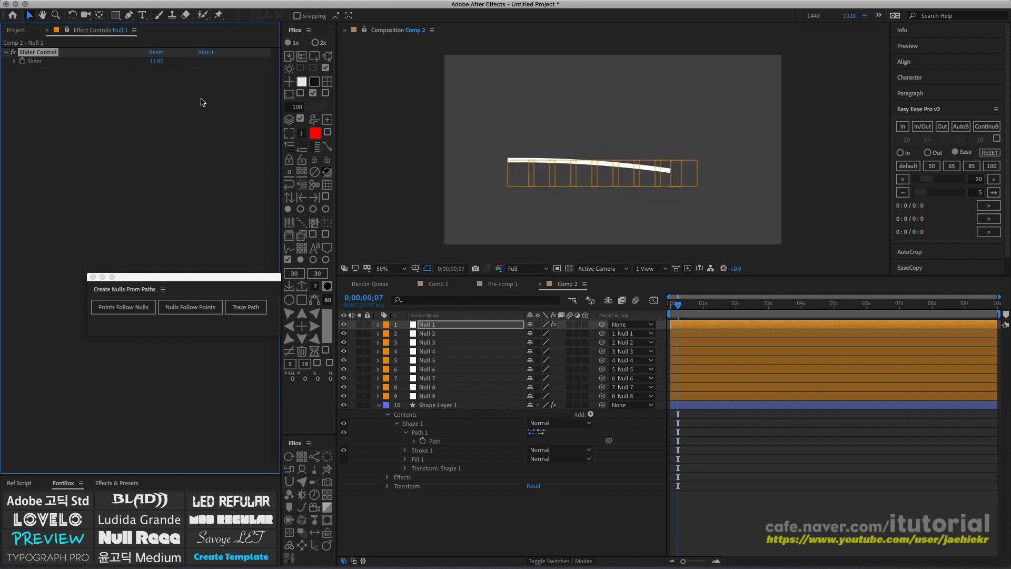
left_click_drag(344, 325, 345, 398)
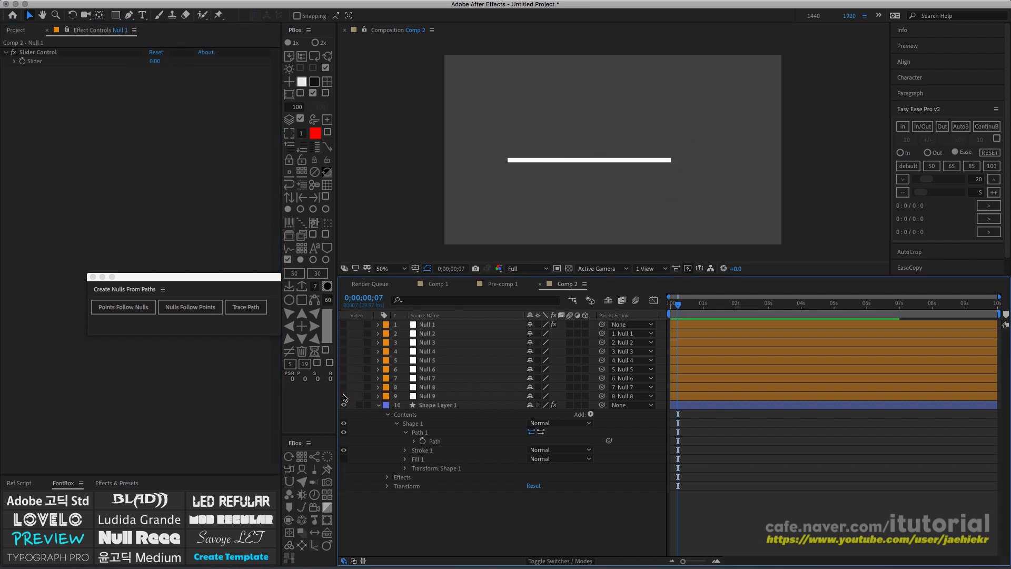
mouse_move(155, 61)
left_mouse_down()
mouse_move(205, 60)
mouse_move(125, 72)
mouse_move(172, 74)
mouse_move(163, 77)
left_mouse_up()
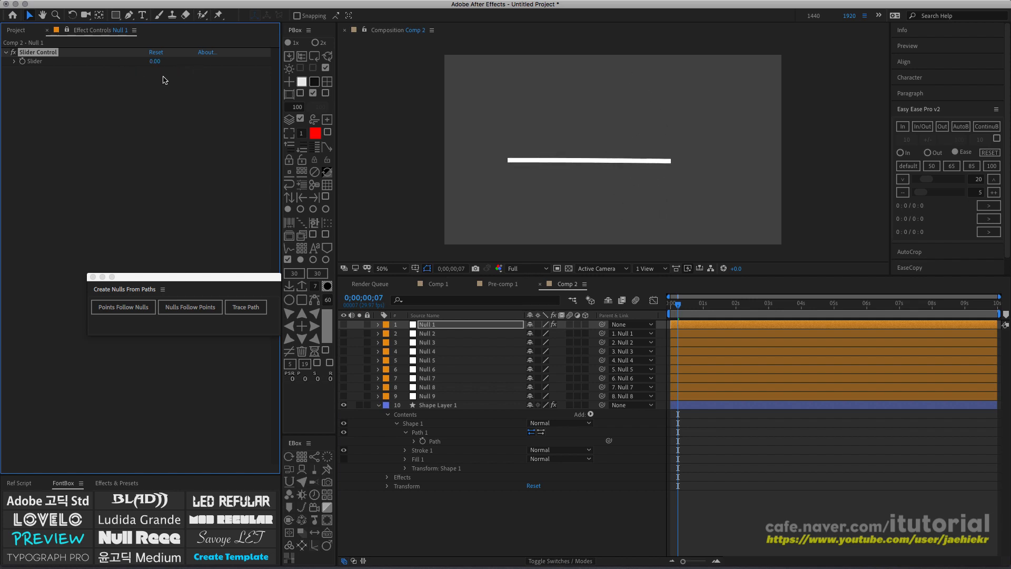
left_click(186, 90)
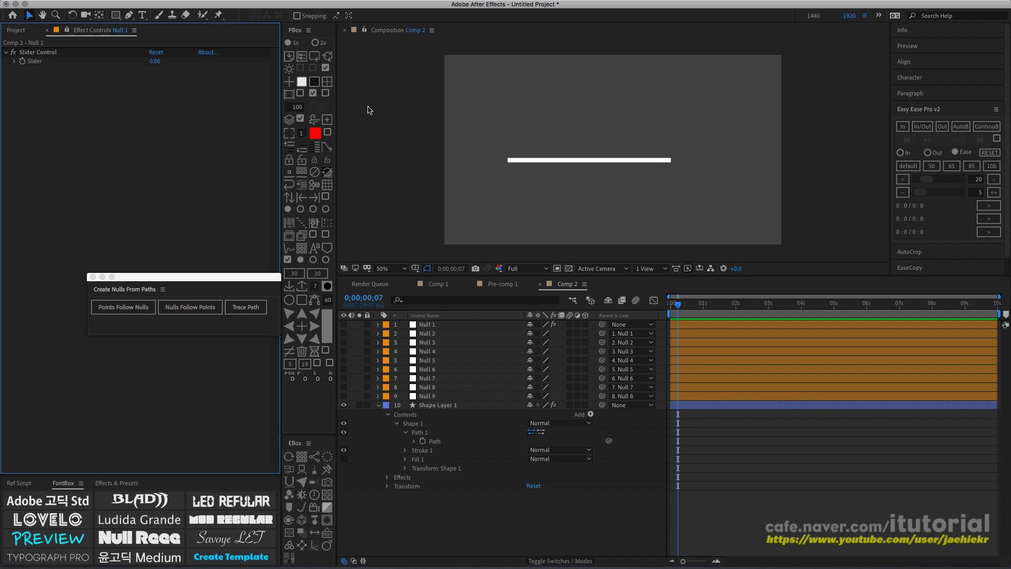
- Add a small blue square solid and place it just below the middle of the line
left_click(327, 83)
left_click_drag(621, 152, 604, 179)
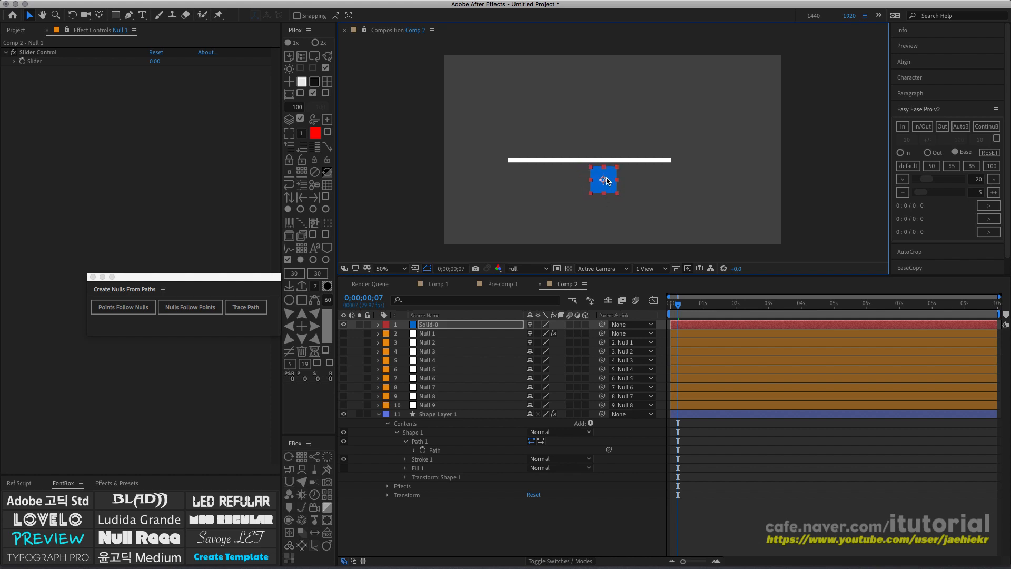
left_click_drag(607, 181, 610, 189)
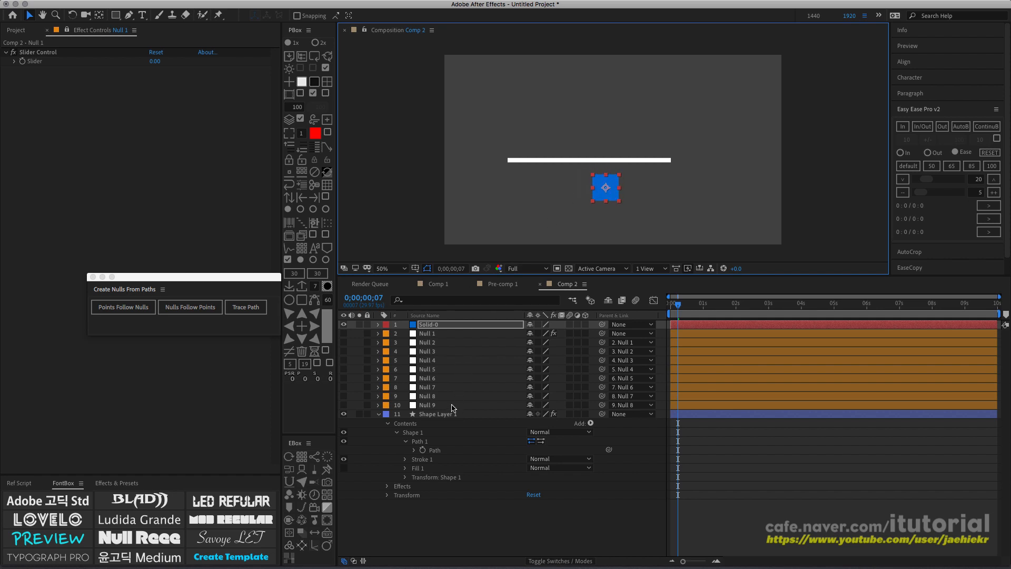
- Run Trace Path from the Create Nulls From Paths script on the Path property of Shape Layer 1
left_click(442, 414)
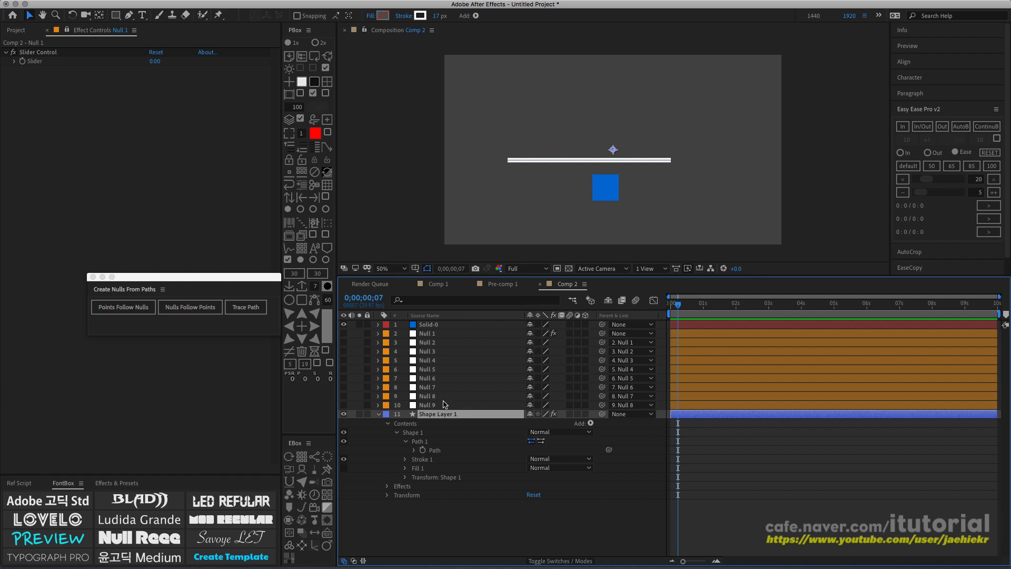
left_click(436, 451)
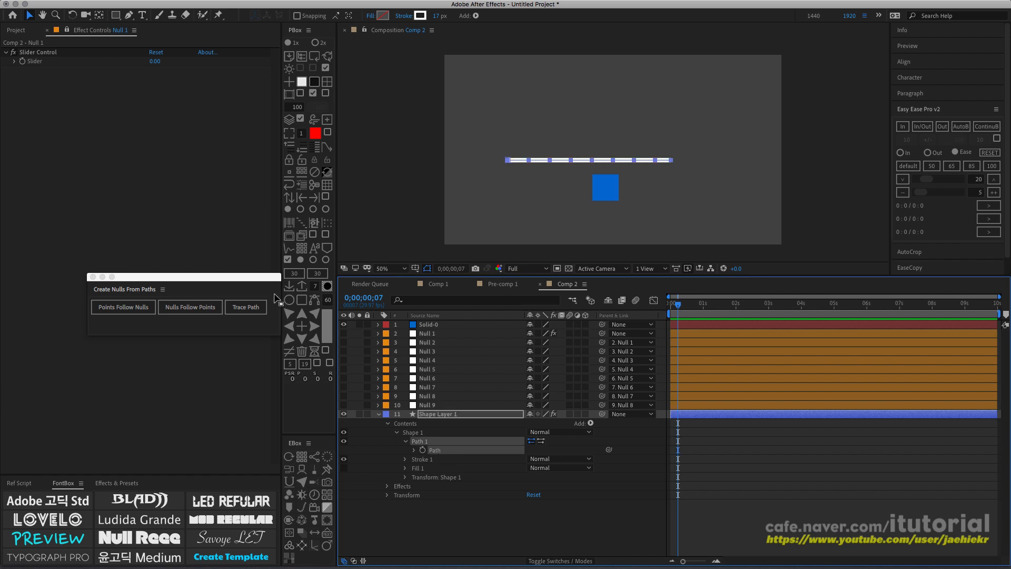
left_click(238, 308)
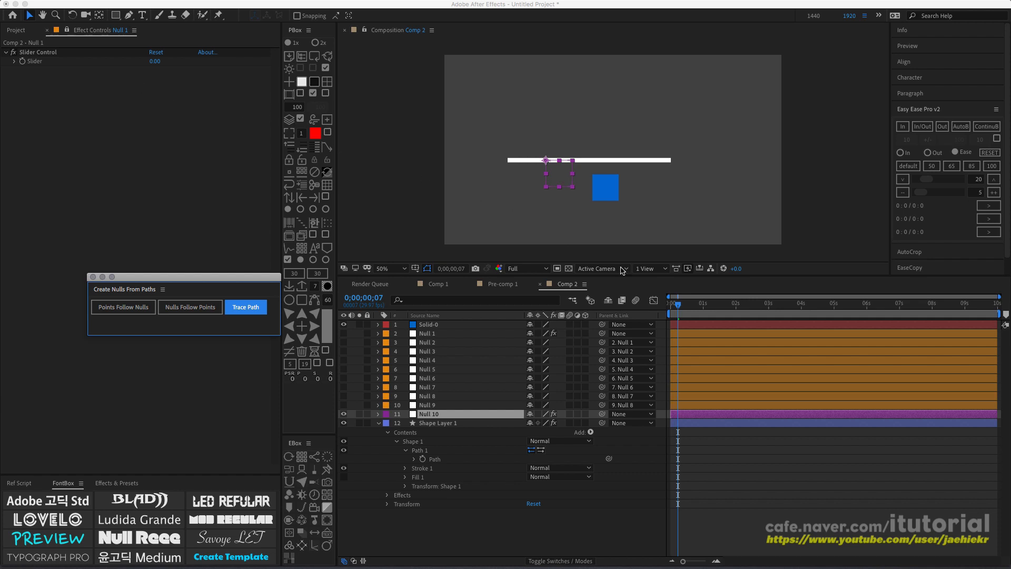
- Remove the keyframes from the Trace Path Progress on Null 10 and set Progress to 84%
left_click(66, 31)
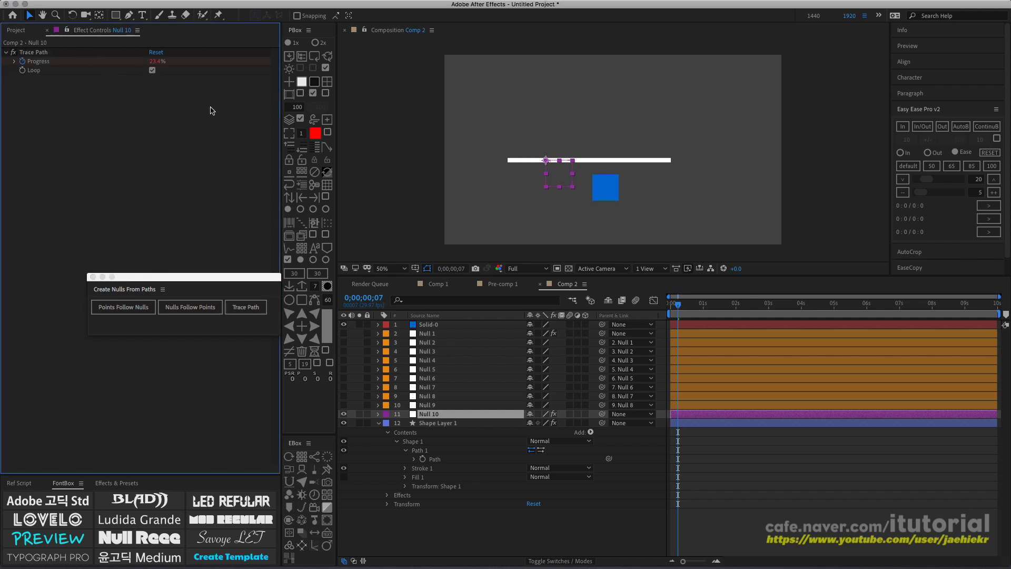
left_click(439, 413)
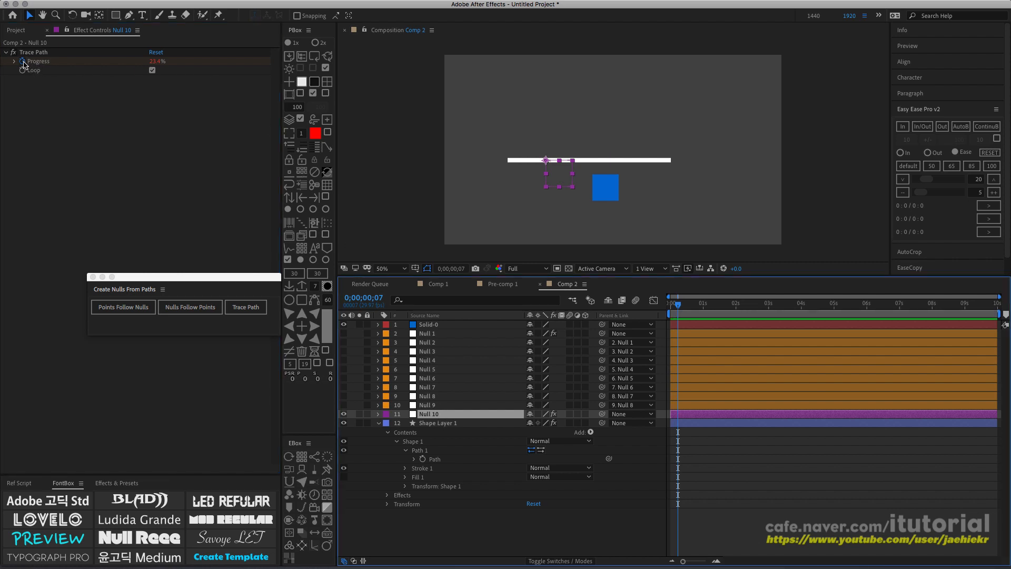
left_click(23, 63)
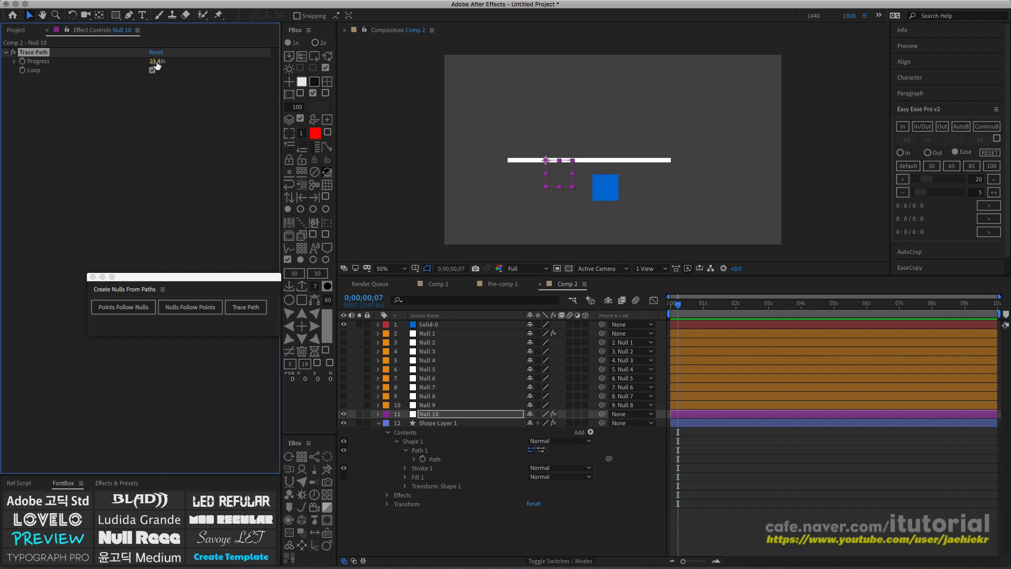
mouse_move(154, 62)
left_mouse_down()
mouse_move(211, 62)
mouse_move(143, 67)
mouse_move(182, 63)
left_mouse_up()
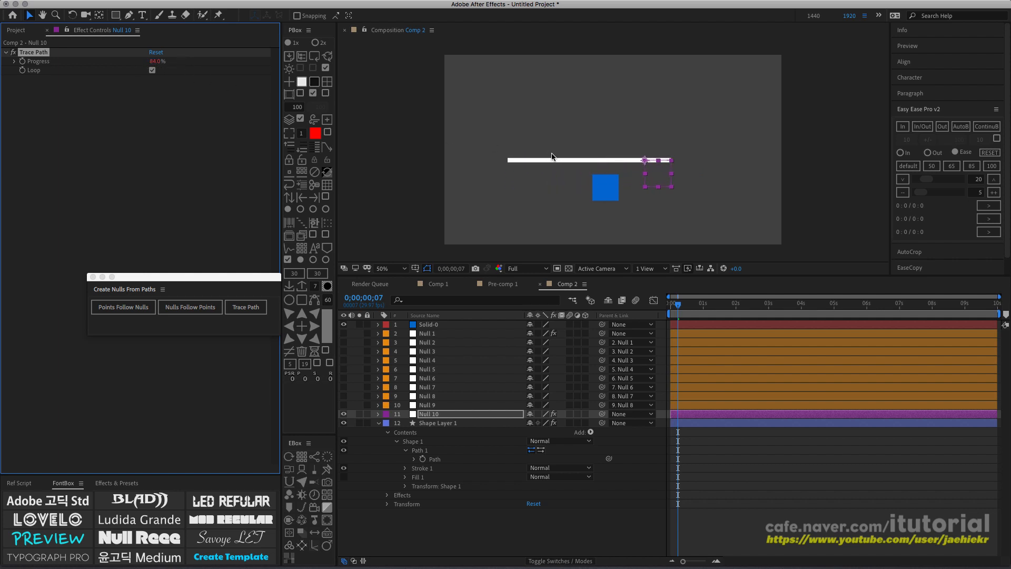
- Bend the line slightly with Null 1's slider at 8 and change the composition's background colour to black
left_click(430, 333)
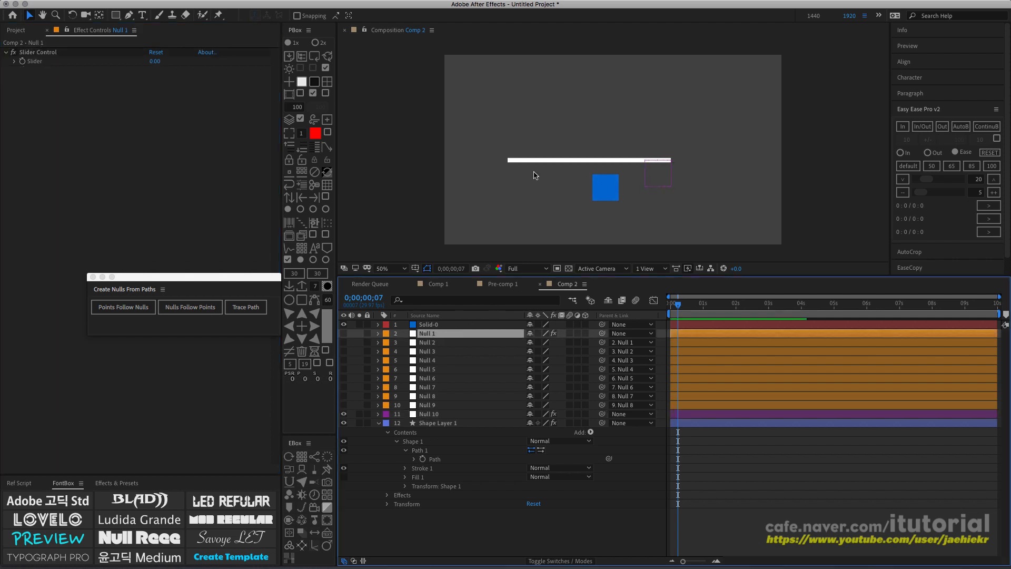
left_click_drag(154, 66, 181, 63)
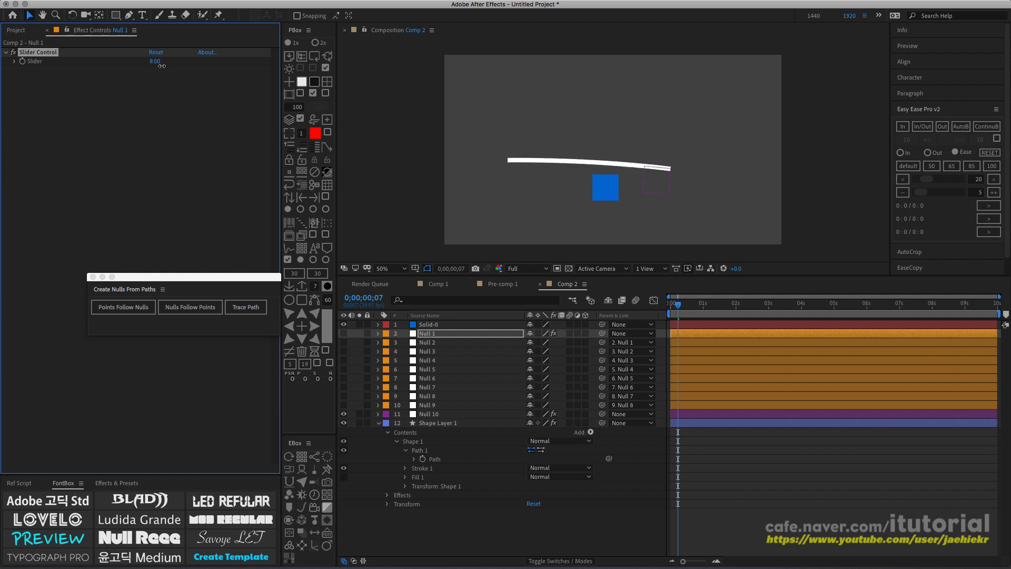
left_click(314, 57)
left_click(314, 57)
left_click(314, 57)
left_click(315, 57)
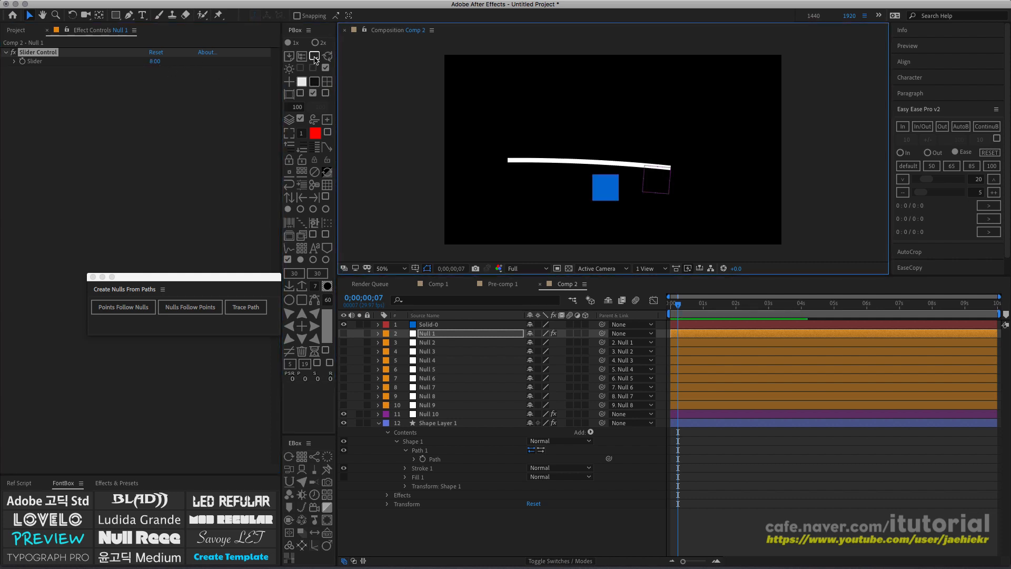
- Set Null 1's slider to -59 and move Null 10 along the curved line with Trace Path Progress at 72%
left_click_drag(154, 61, 128, 68)
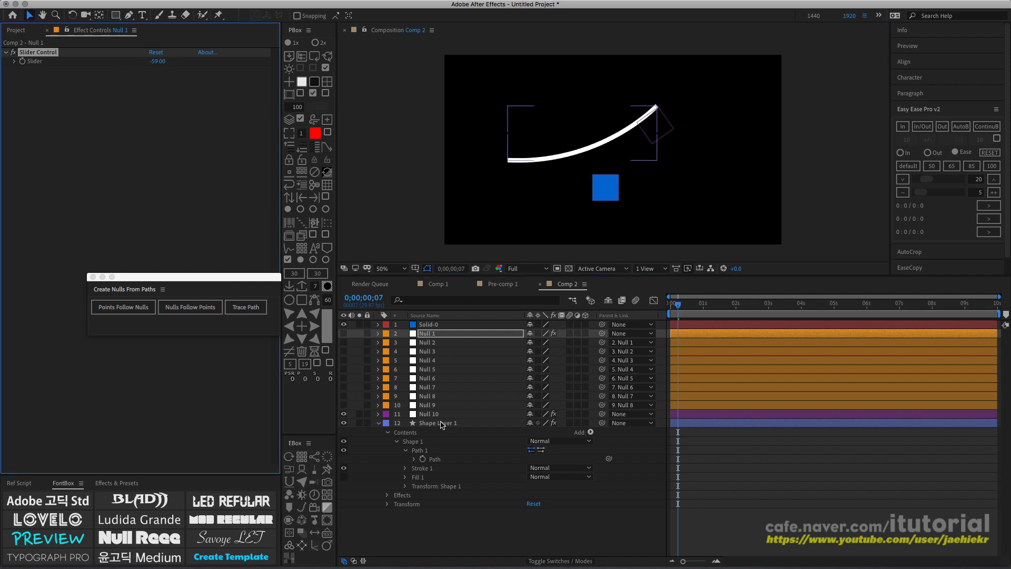
left_click(434, 412)
mouse_move(154, 62)
left_mouse_down()
mouse_move(138, 62)
mouse_move(166, 61)
left_mouse_up()
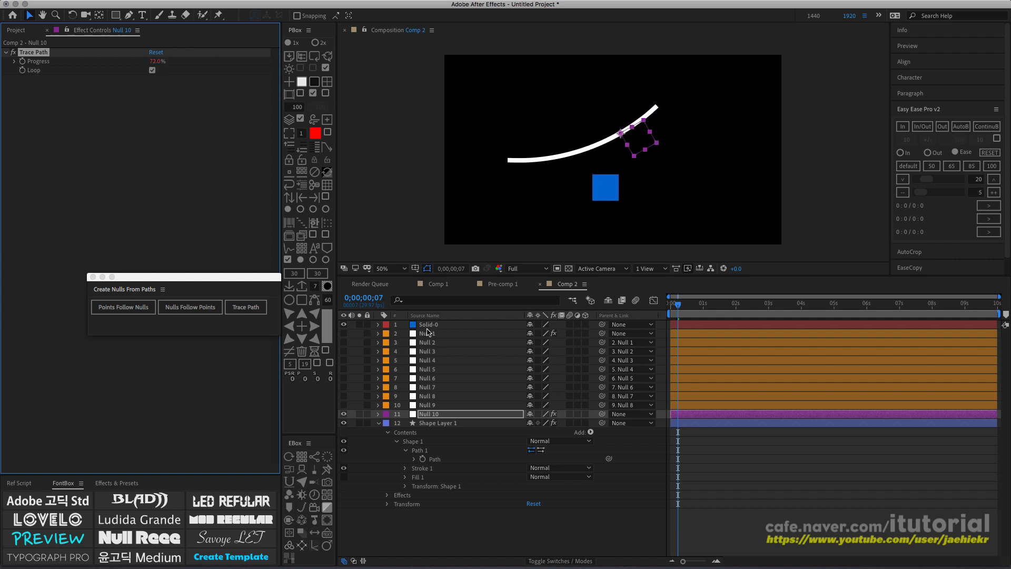
- Set Null 1's slider to 0 to straighten the line
left_click(429, 327)
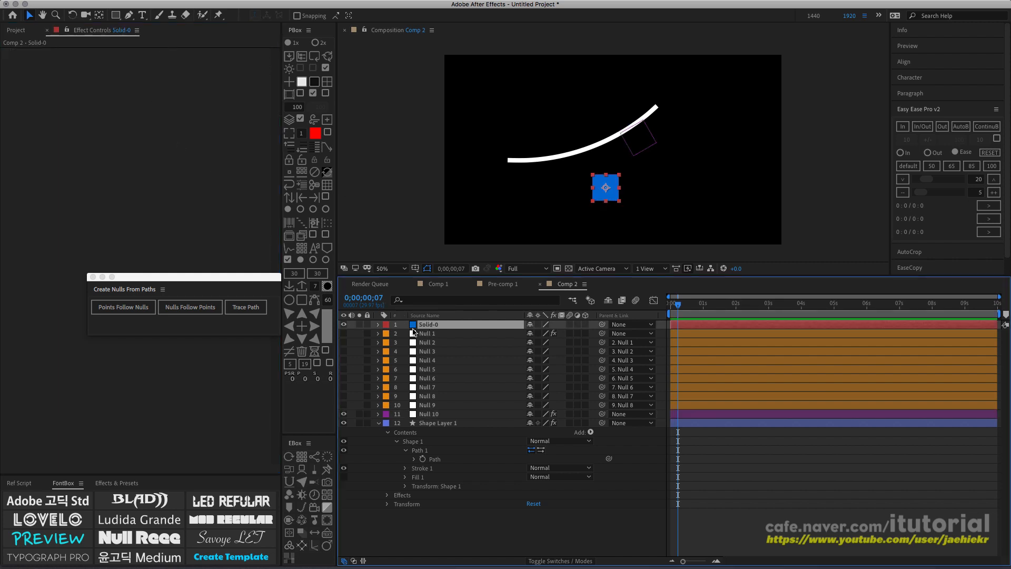
left_click(423, 334)
left_click(158, 61)
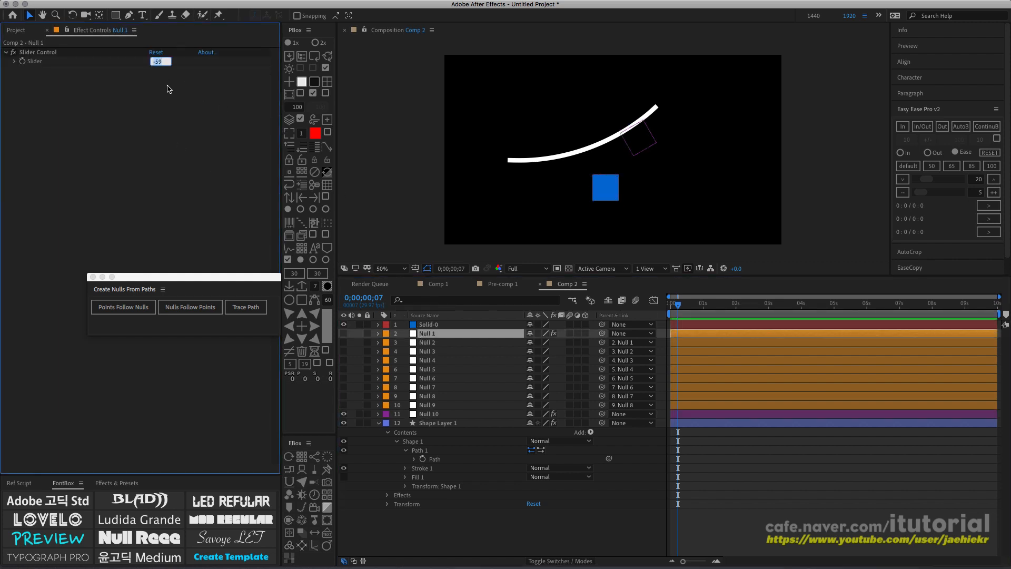
type("0")
key("Return")
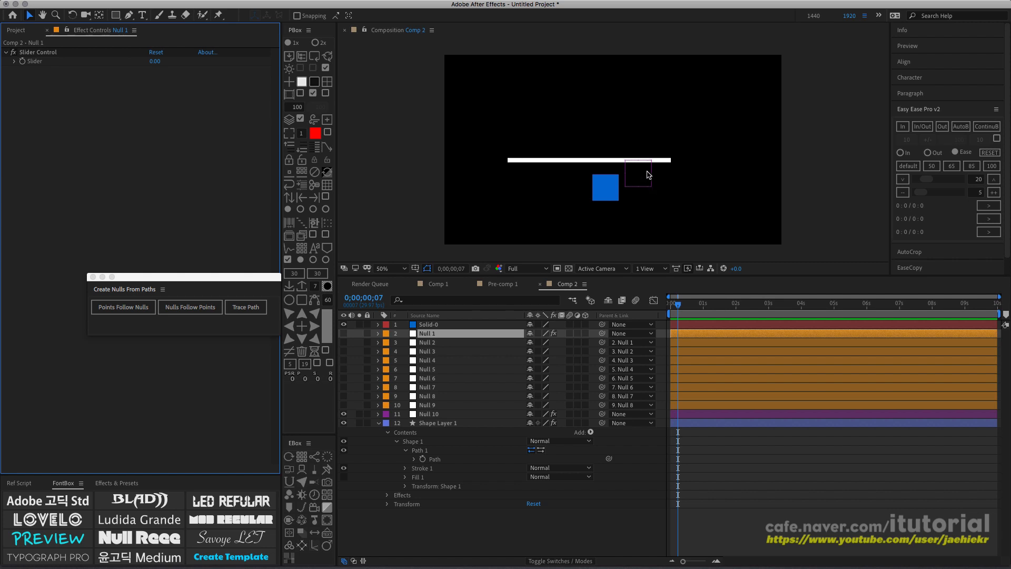
- Move the blue Solid-0 layer directly above Null 10 in the layer stack and parent it to Null 10, snapped to the null's position
left_click(608, 190)
left_click_drag(606, 188, 637, 184)
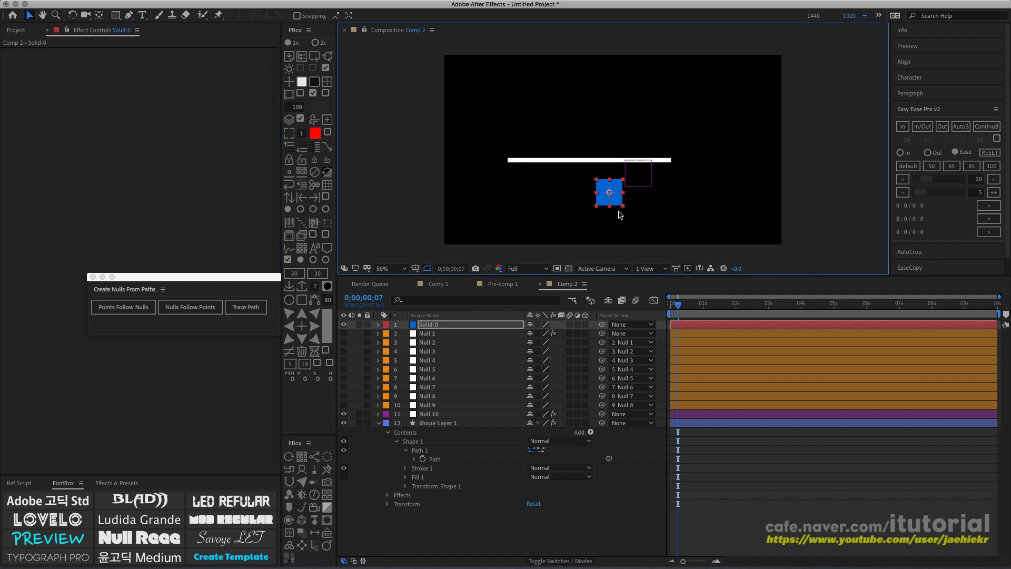
left_click_drag(436, 326, 441, 417)
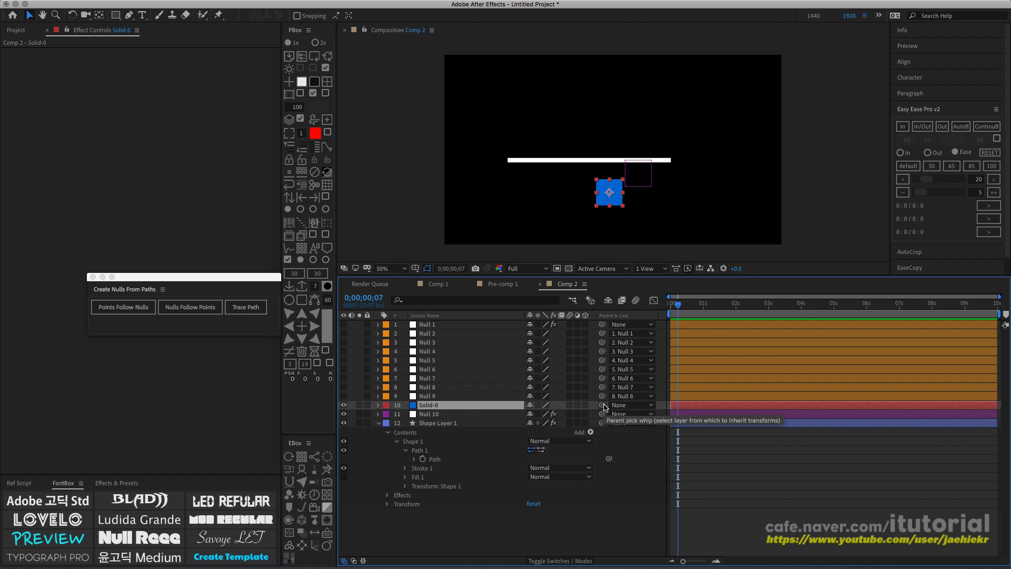
left_click_drag(603, 406, 444, 416)
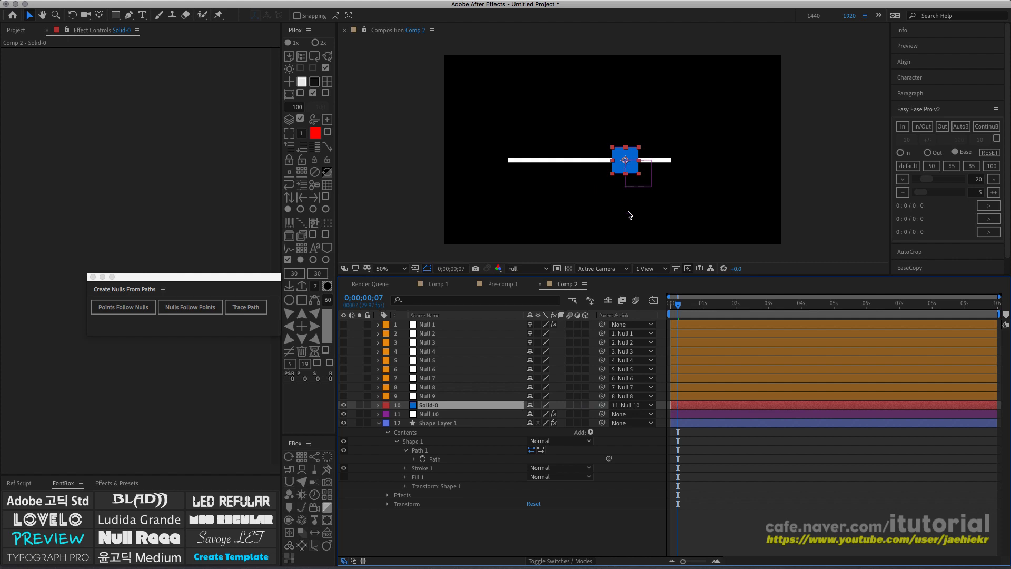
- Test the attached square by bending the line with Null 1's slider at 22, and undo the change
left_click(436, 325)
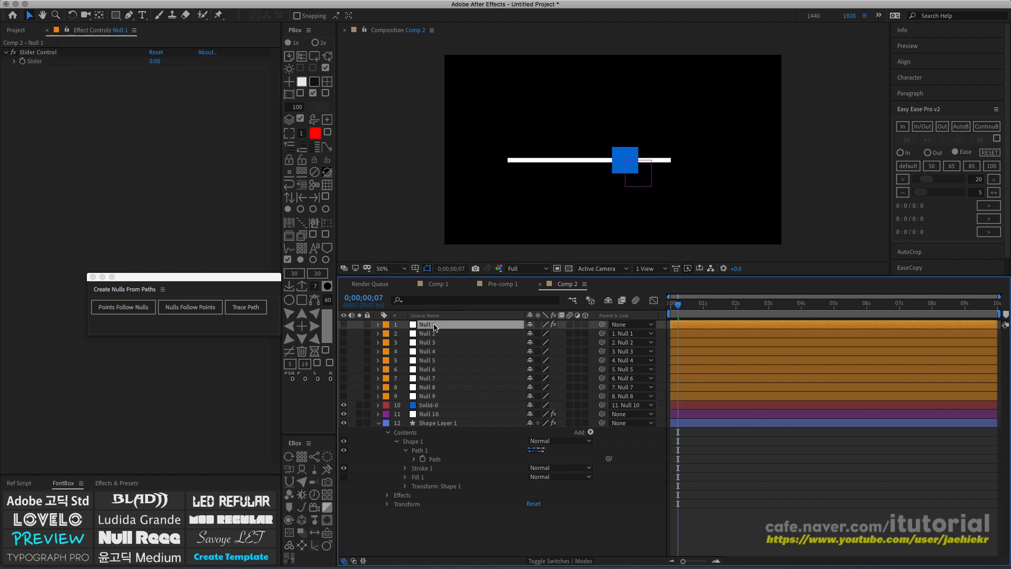
left_click_drag(156, 61, 177, 69)
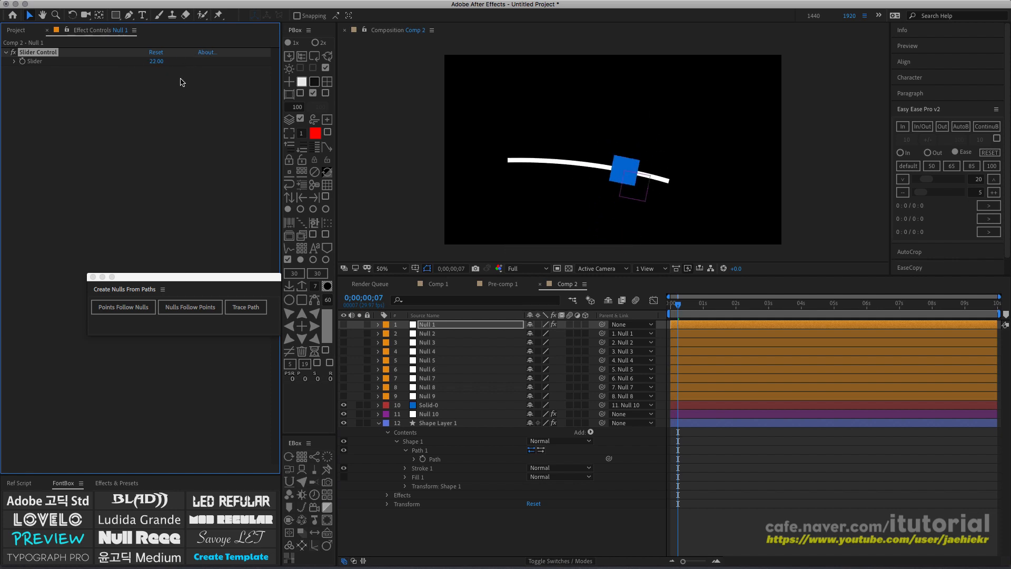
key("super+z")
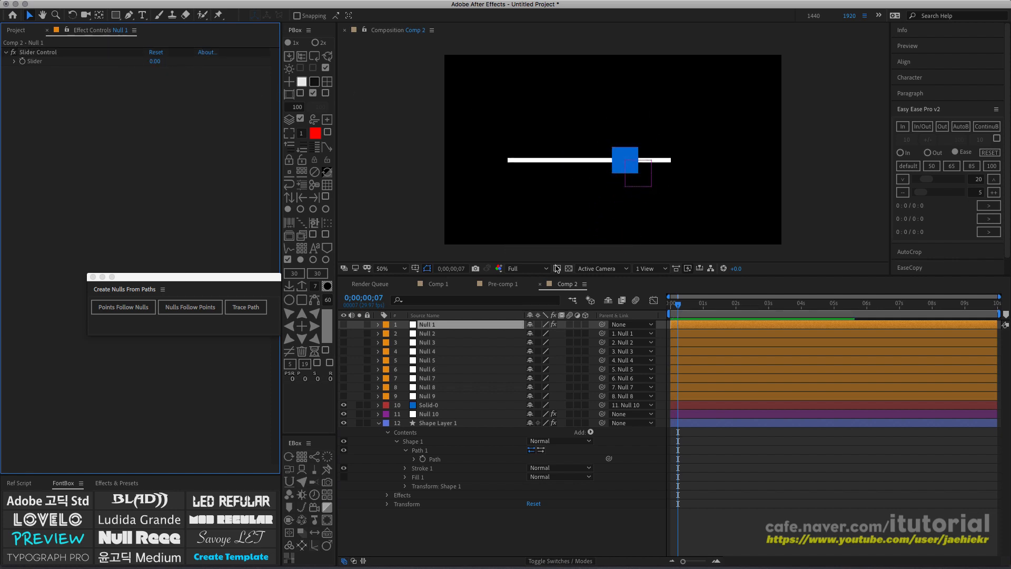
- Set the Position of Solid-0 to 0, 60 so the square hangs just below the line
left_click(429, 405)
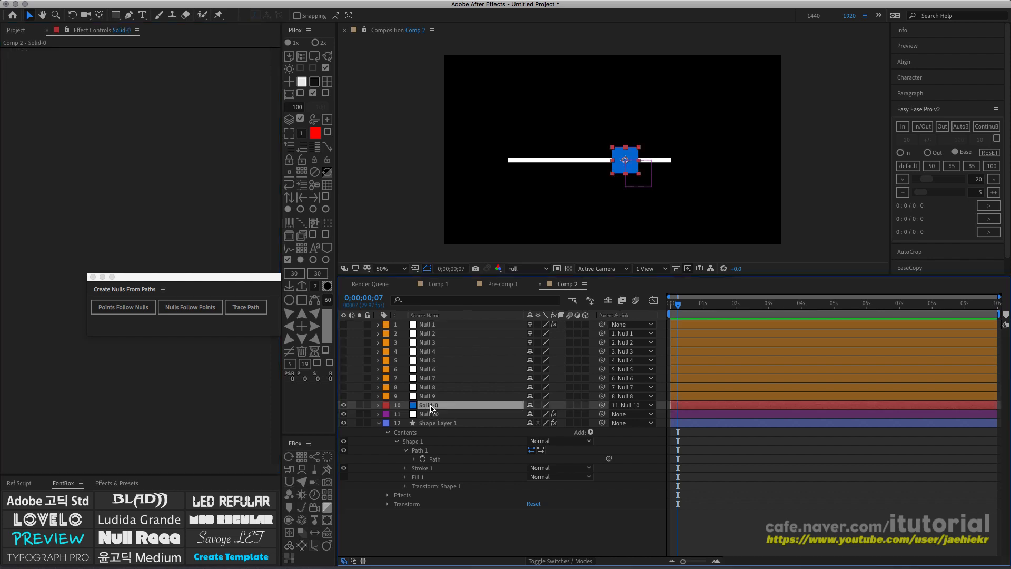
key("p")
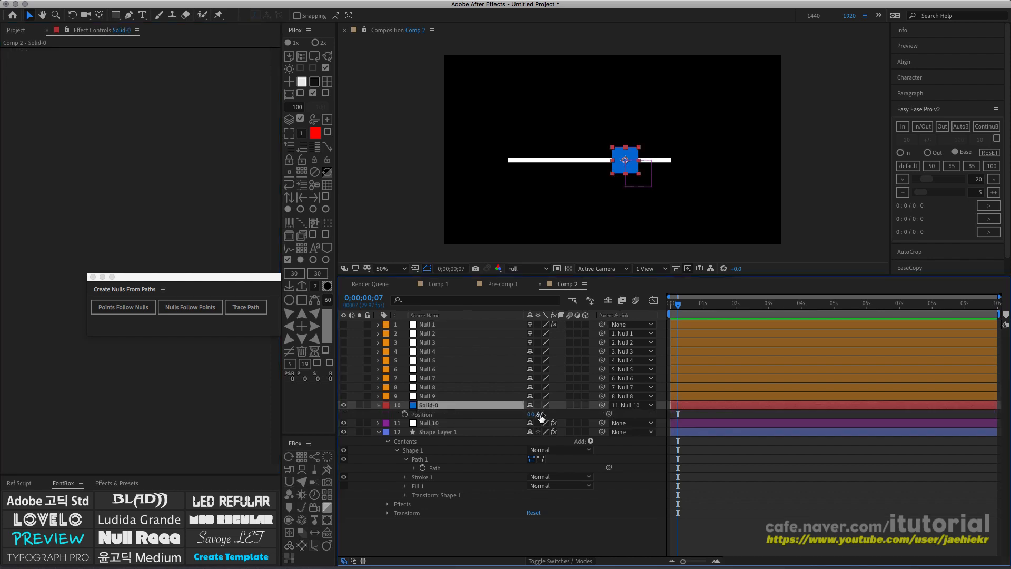
left_click_drag(541, 415, 580, 421)
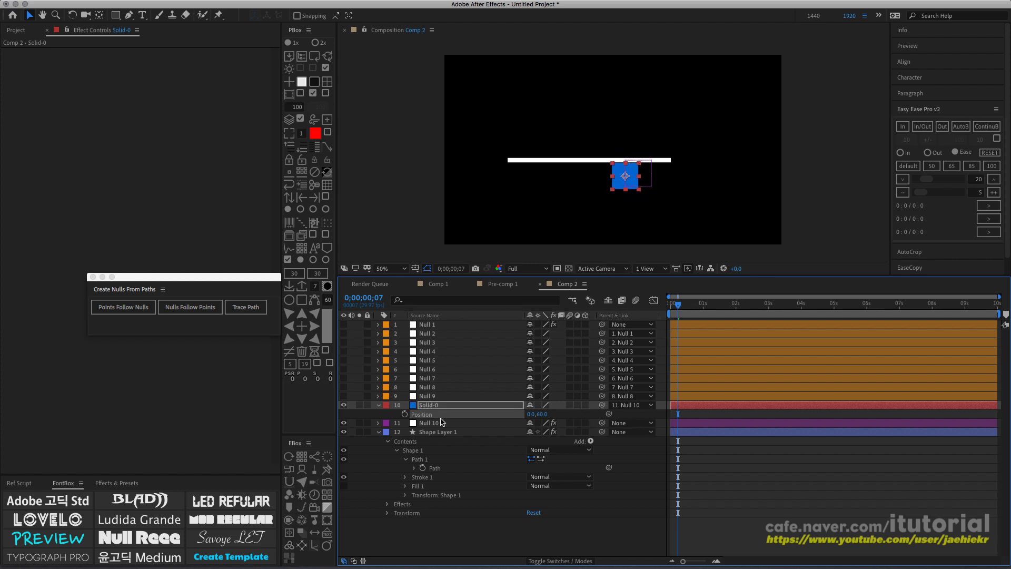
left_click(377, 464)
- Bend the line upward with Null 1's slider at -86 and set Null 10's Trace Path Progress to 85%
left_click(432, 325)
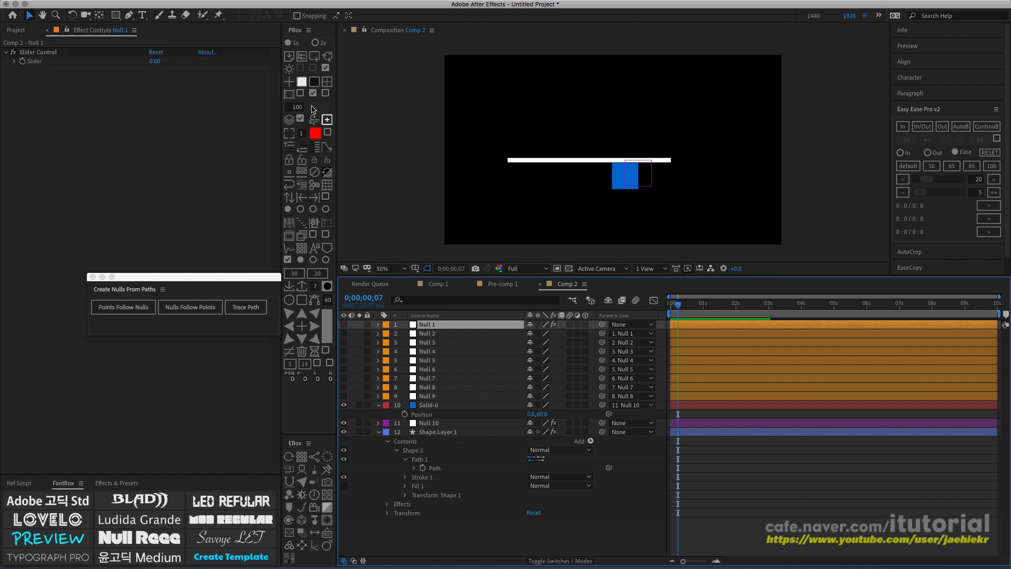
left_click_drag(154, 61, 130, 79)
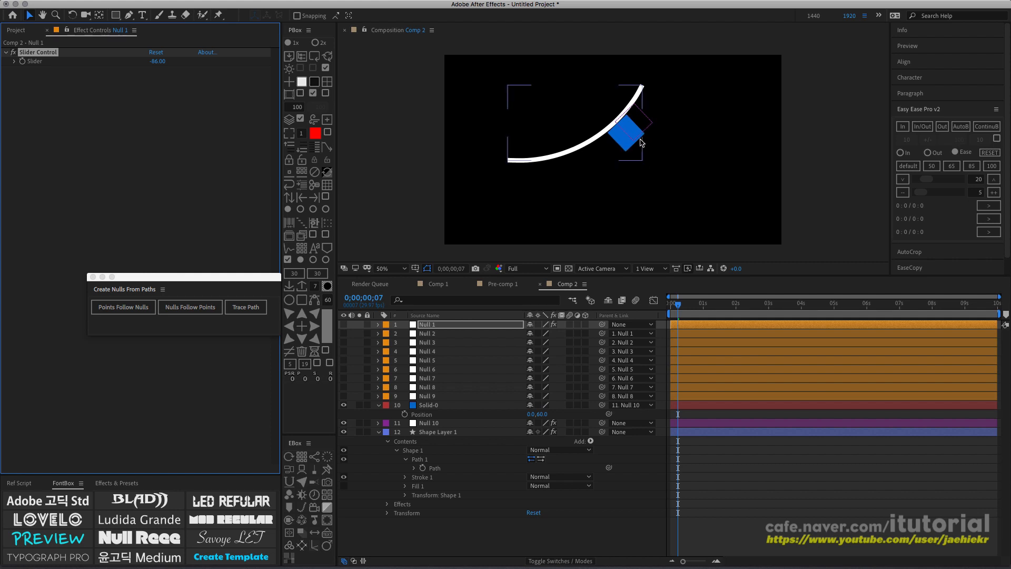
left_click(430, 424)
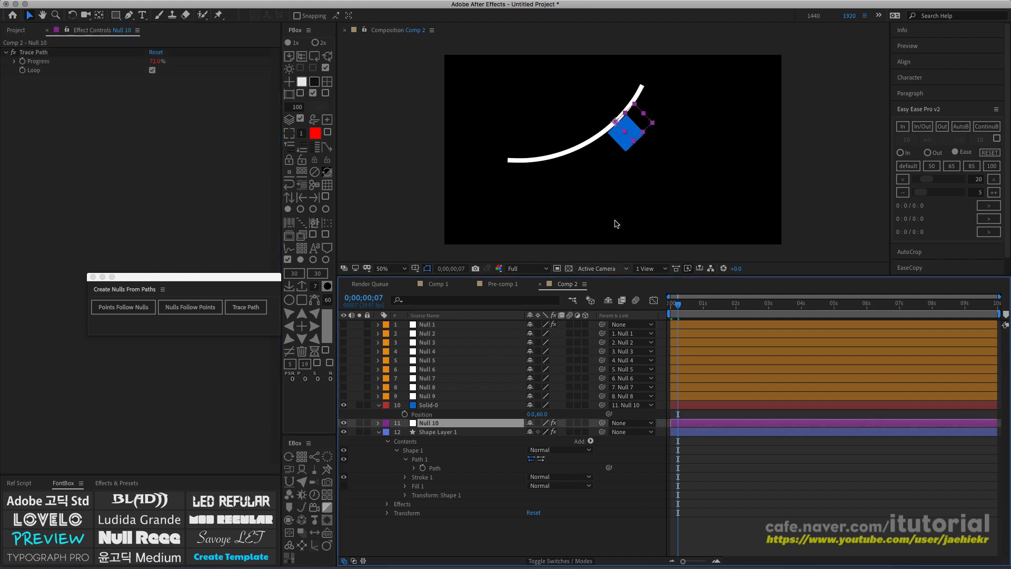
mouse_move(150, 62)
left_mouse_down()
mouse_move(132, 62)
mouse_move(169, 61)
left_mouse_up()
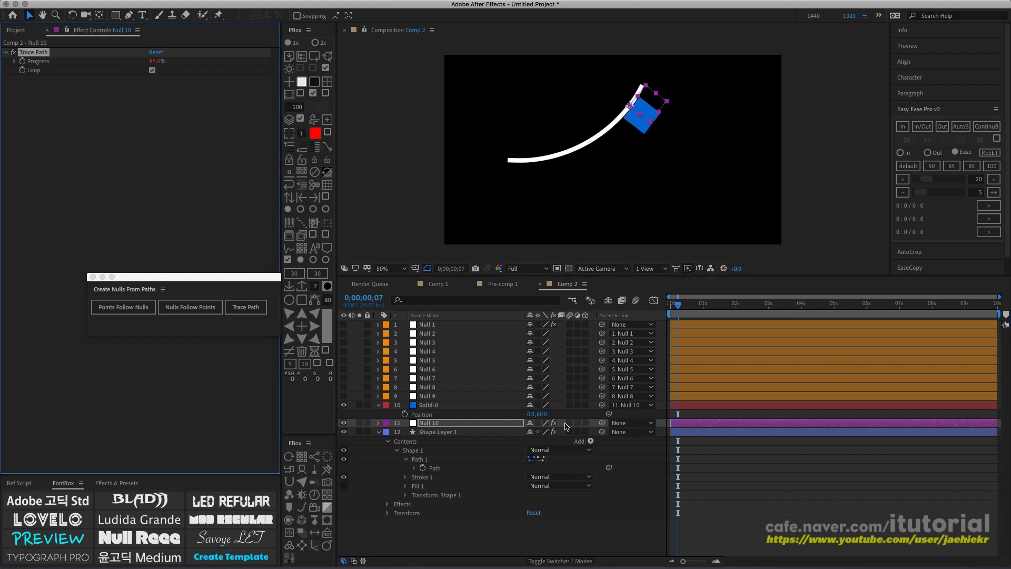
- Set the Position of Solid-0 to 0, 94 and test the bend with Null 1's slider, ending at -13
left_click_drag(542, 414, 567, 414)
left_click(432, 325)
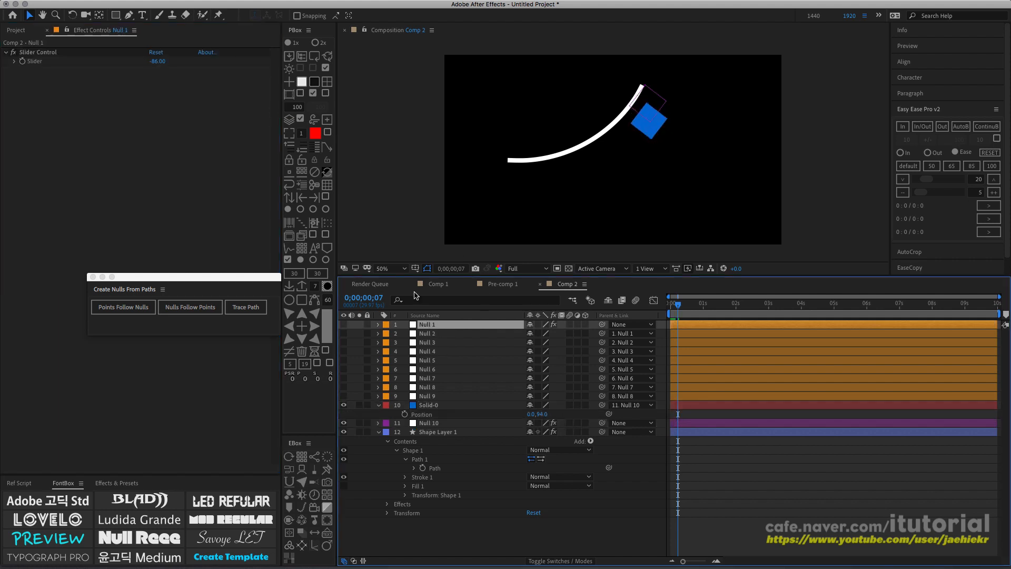
mouse_move(157, 61)
left_mouse_down()
mouse_move(213, 61)
mouse_move(168, 61)
left_mouse_up()
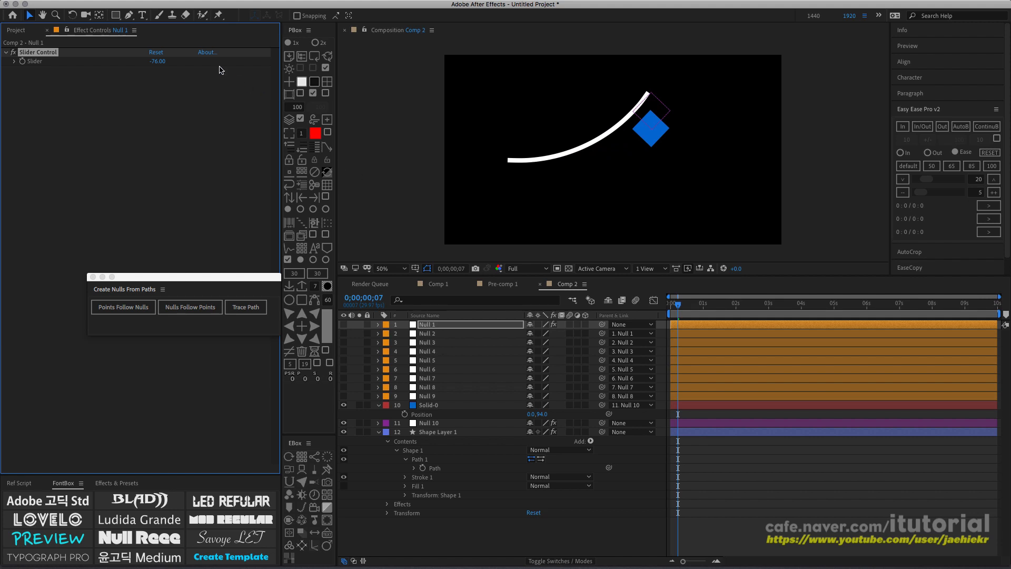
left_click_drag(158, 61, 214, 66)
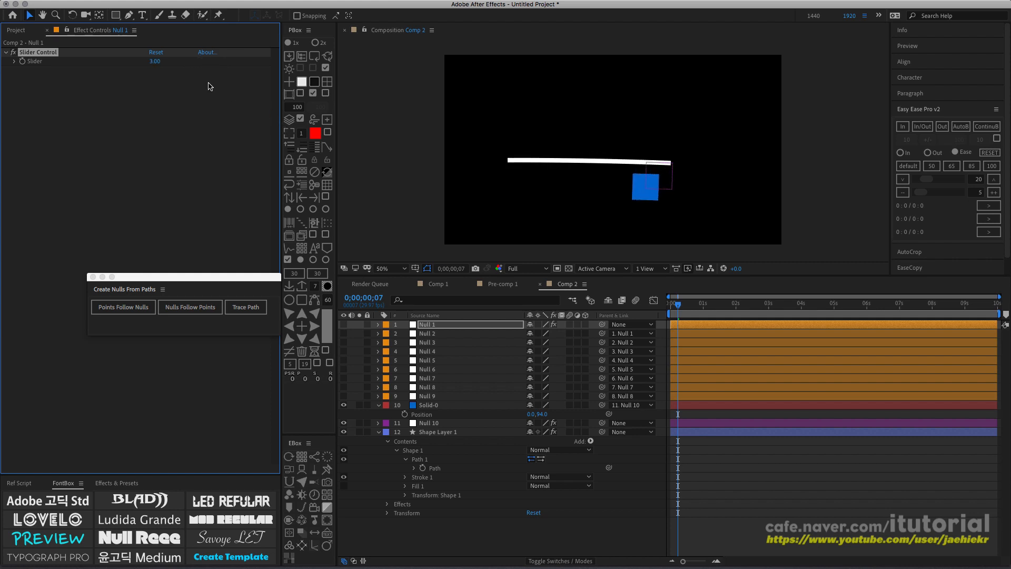
left_click_drag(154, 61, 184, 83)
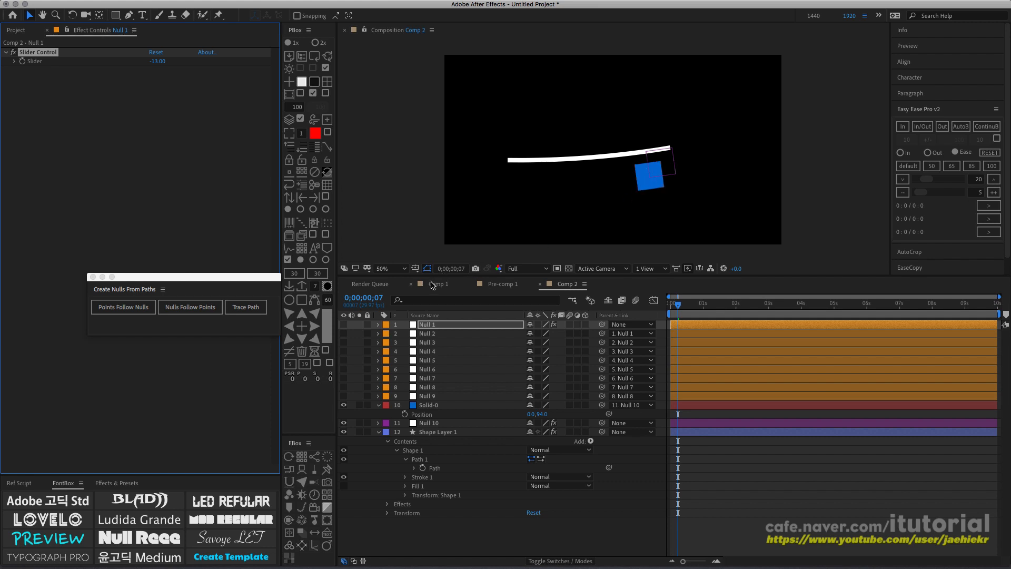
- View Comp 1 for comparison, return to Comp 2 and set Null 1's slider to -76
left_click(434, 285)
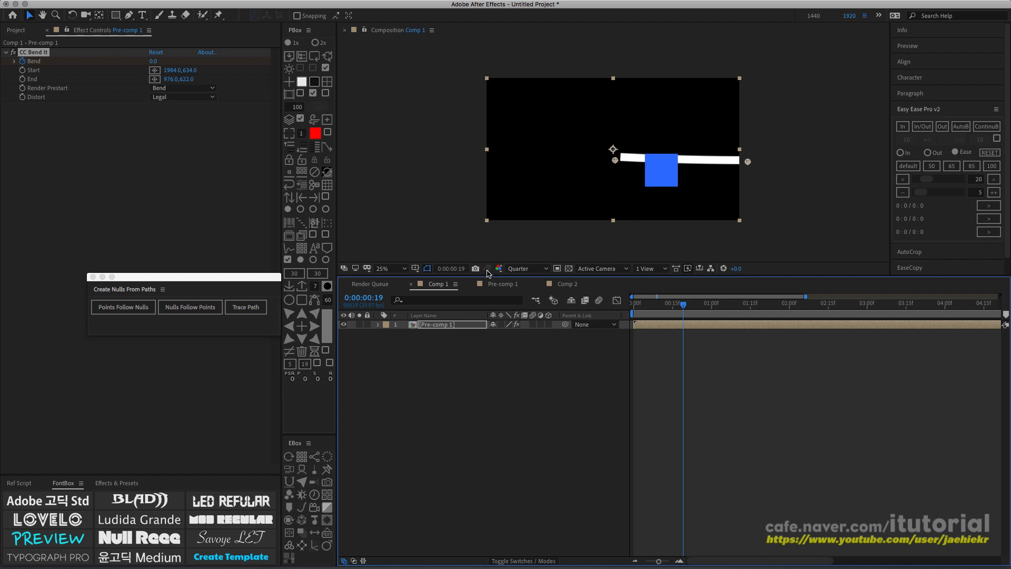
left_click(569, 285)
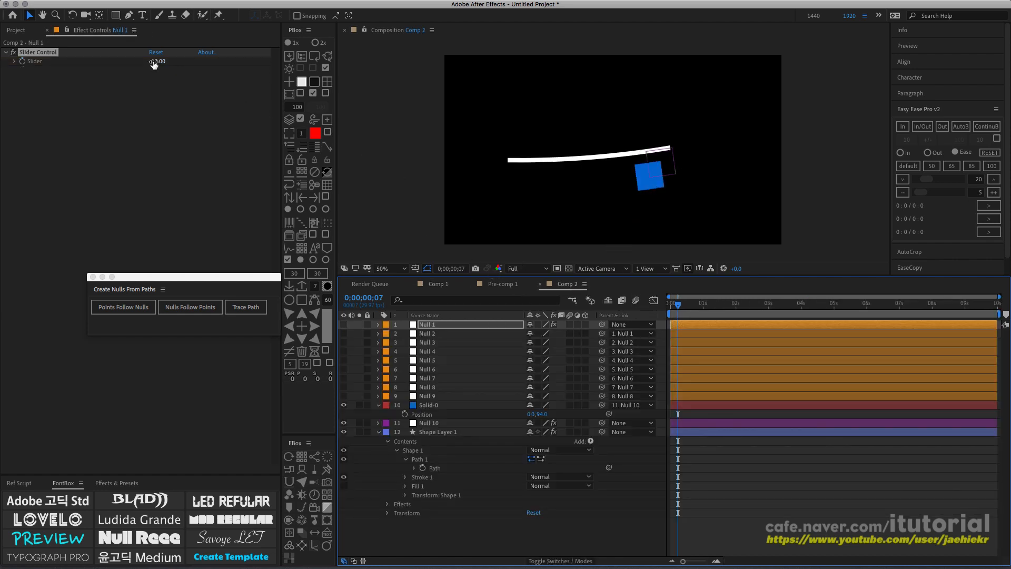
left_click_drag(157, 61, 129, 67)
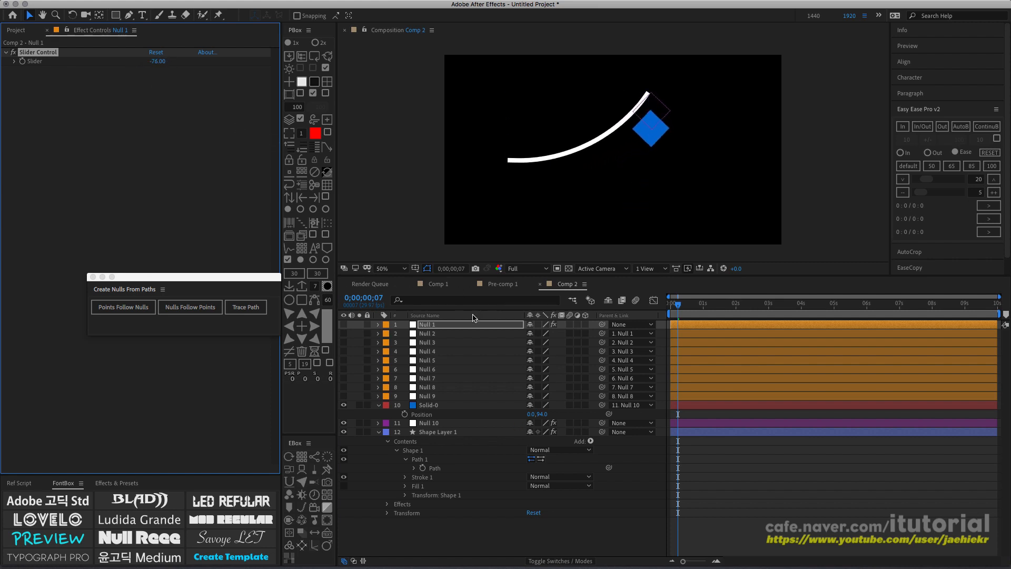